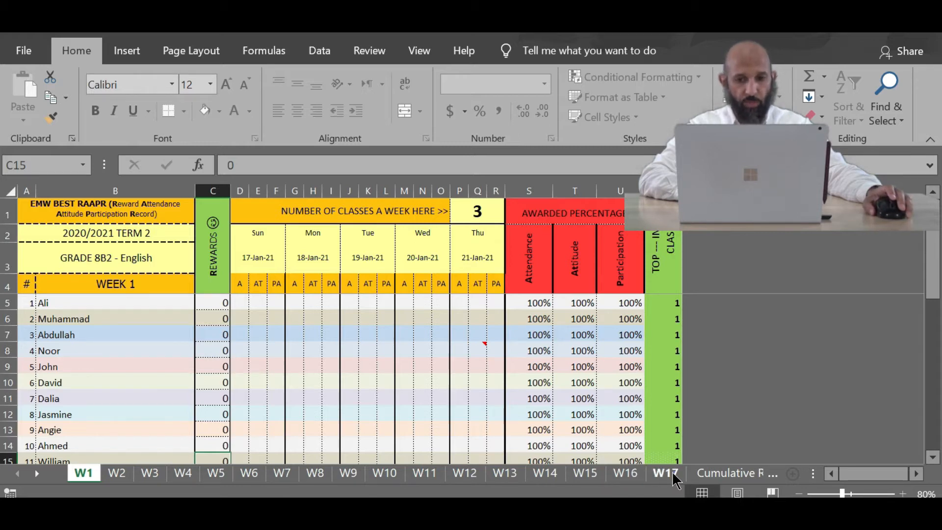
- Look through the whole student list on sheet W1
scroll(133, 389, down, 7)
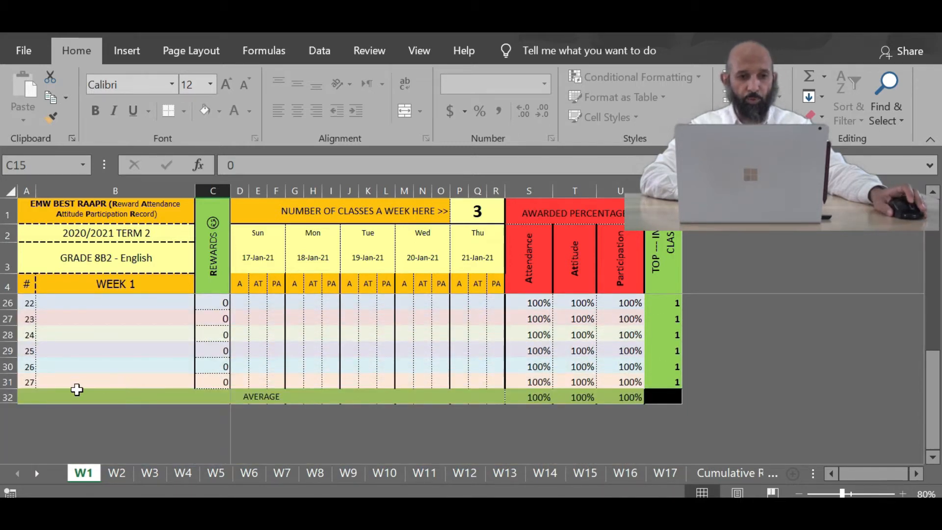
scroll(57, 387, up, 7)
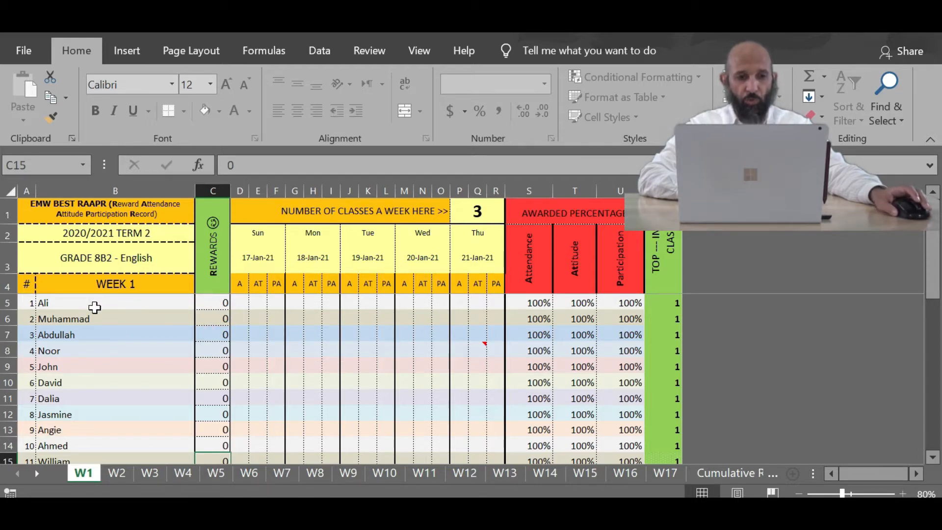
scroll(84, 306, down, 3)
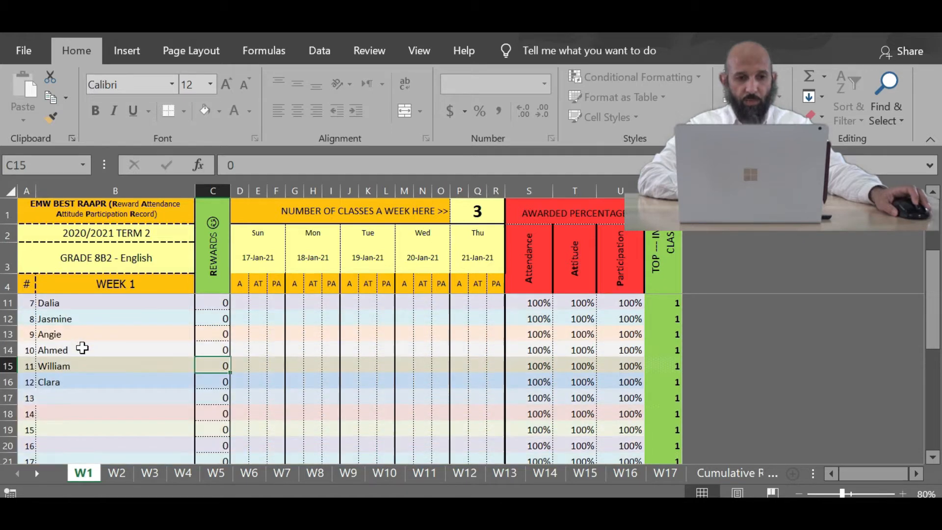
scroll(86, 362, up, 3)
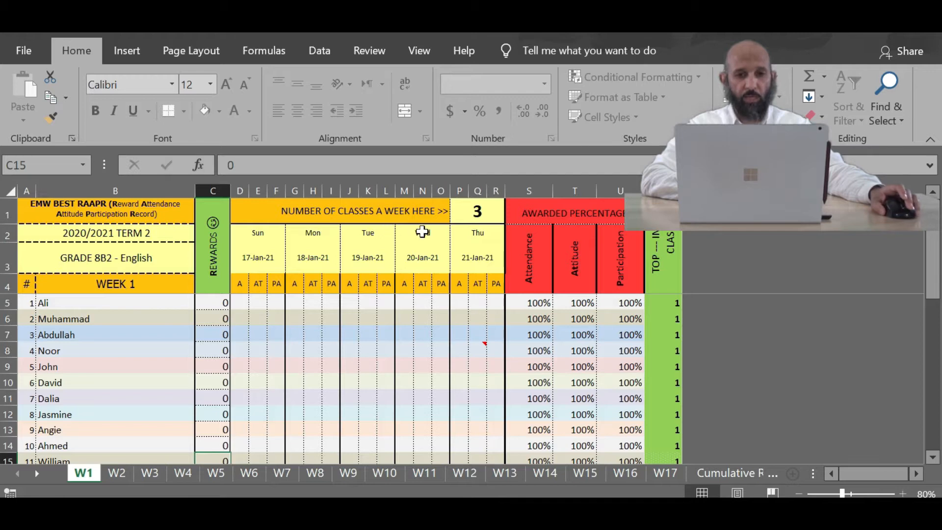
- Change the term heading in A2 of sheet W1 to 2020/2021 TERM 1 and check the heading on sheet W2
click(87, 235)
click(372, 165)
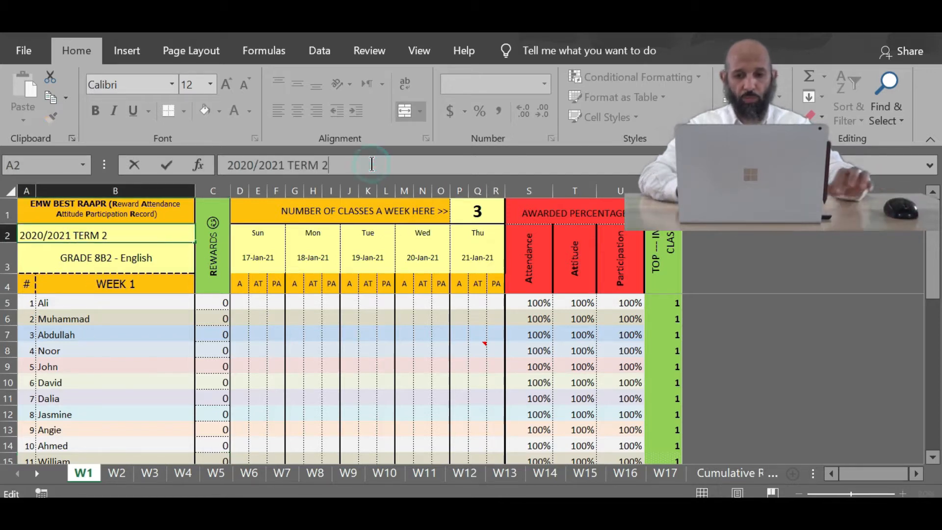
key(BackSpace)
text(1)
key(Return)
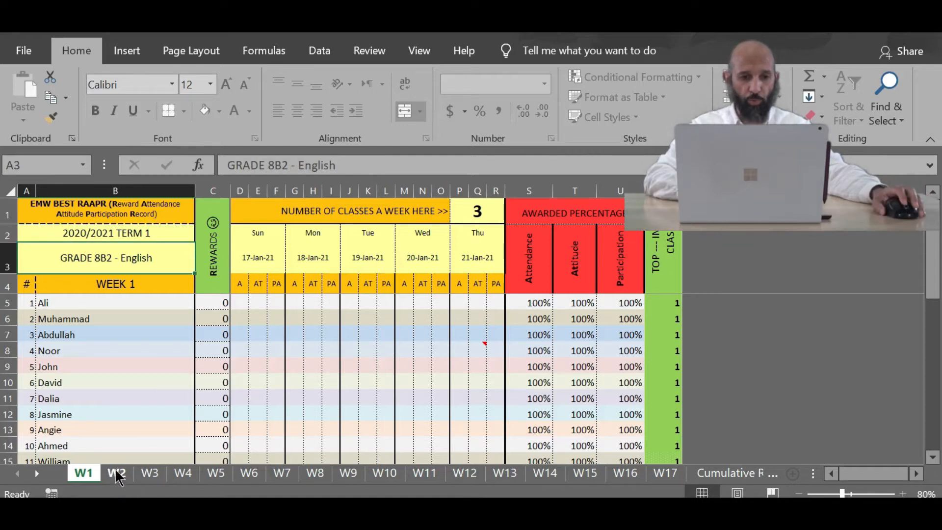
click(117, 474)
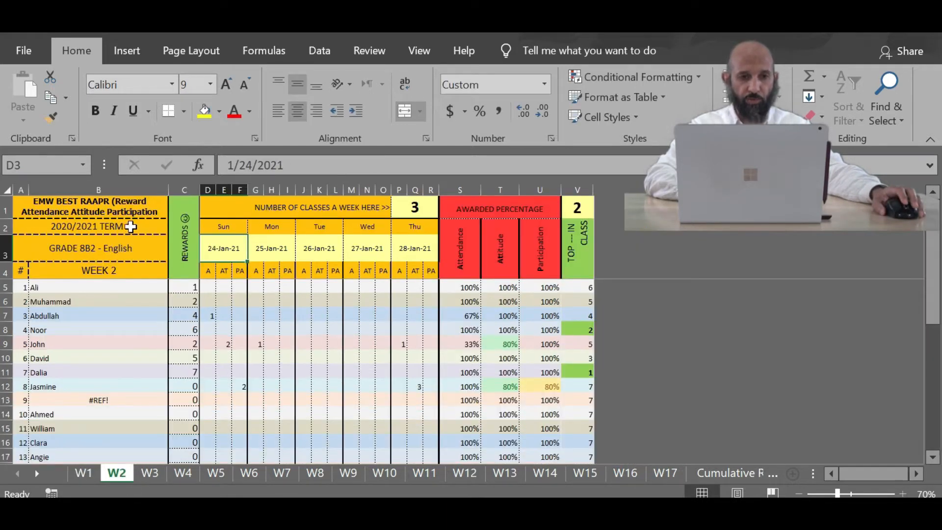
- Compare the term heading and the number of classes a week on sheet W1 with those on sheet W2
click(84, 474)
click(145, 237)
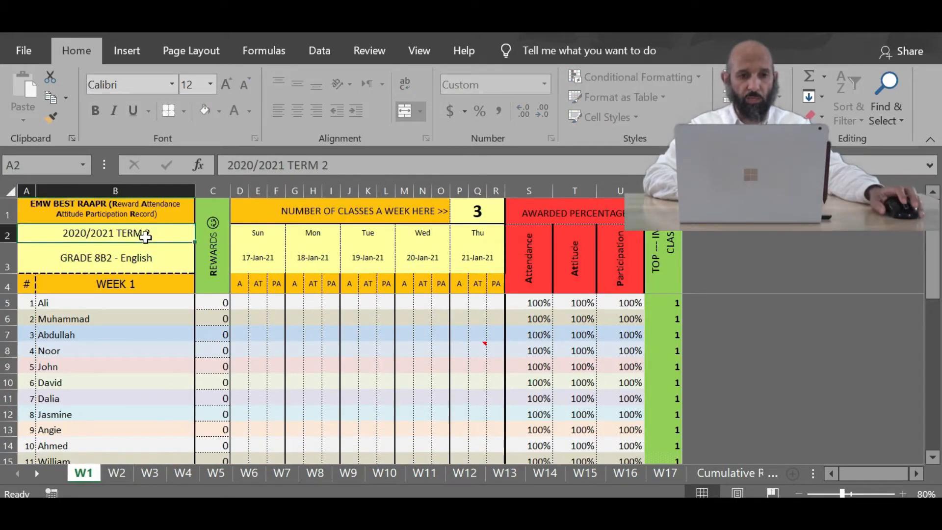
click(117, 473)
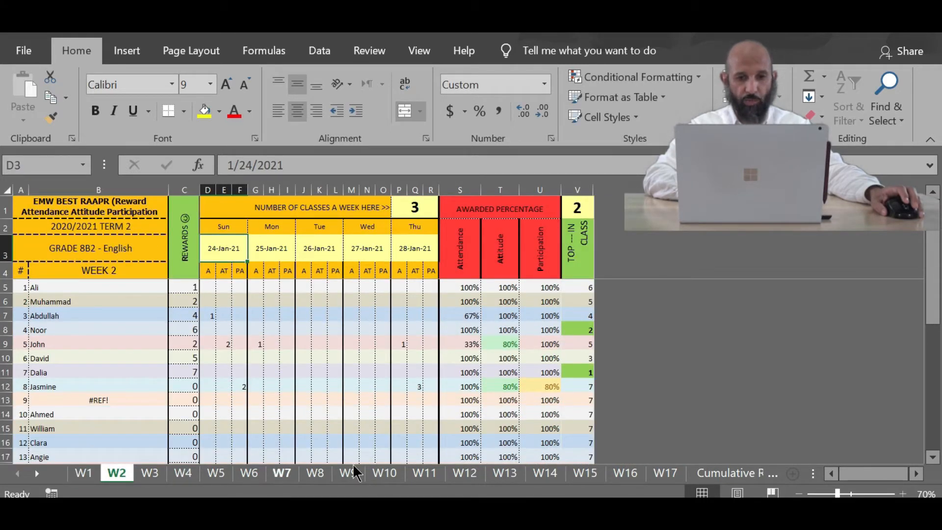
click(79, 476)
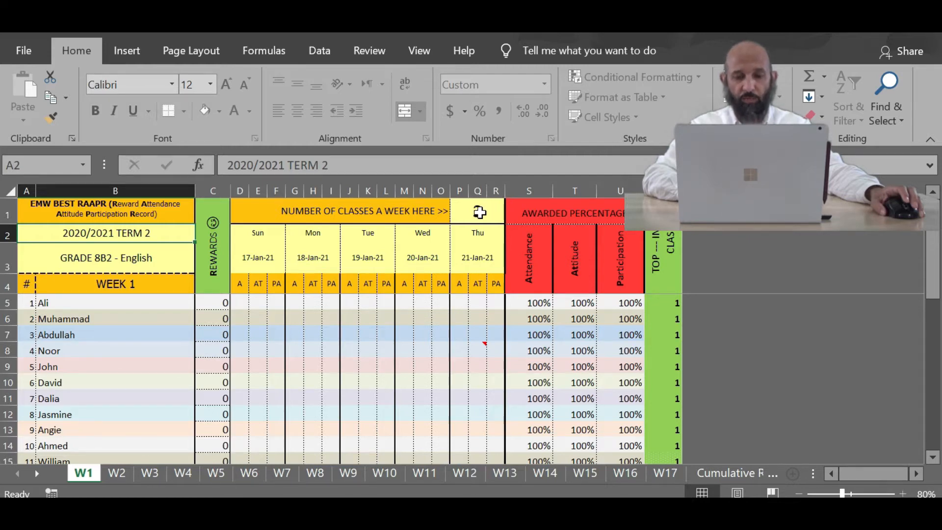
click(116, 473)
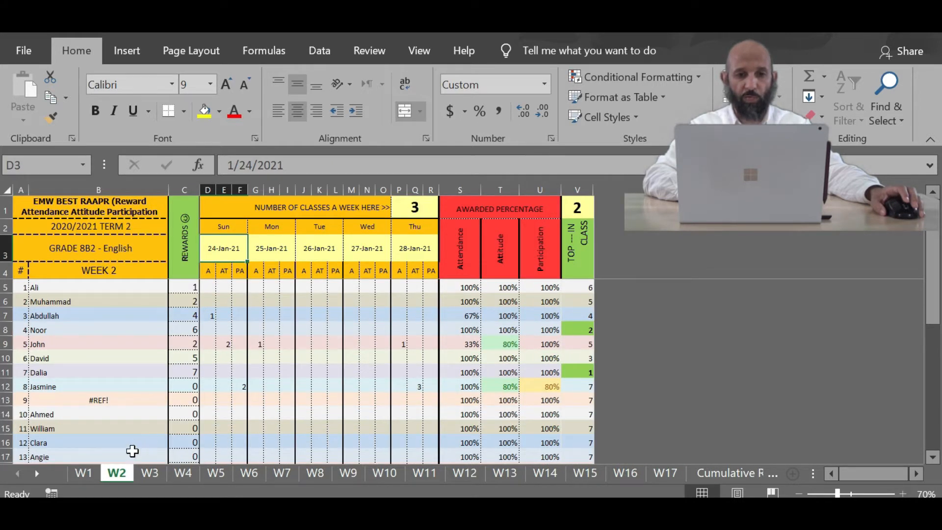
click(87, 470)
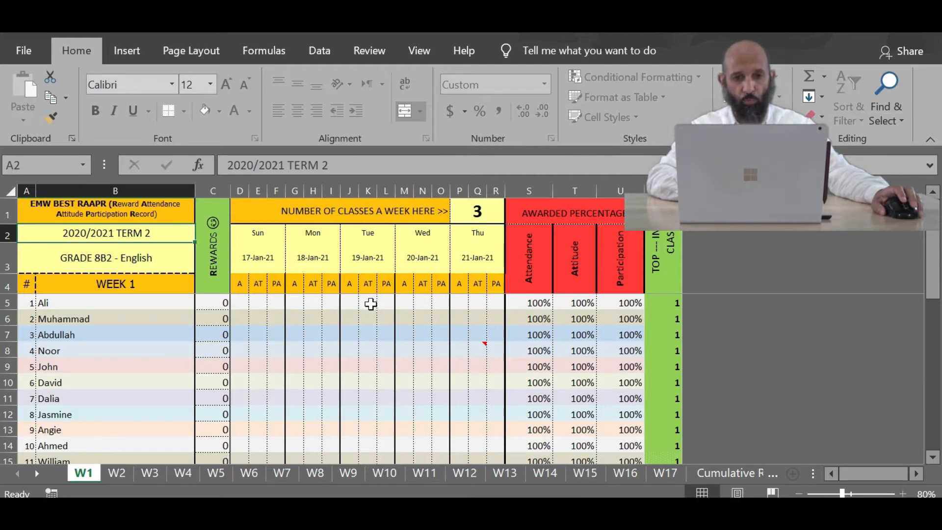
click(475, 211)
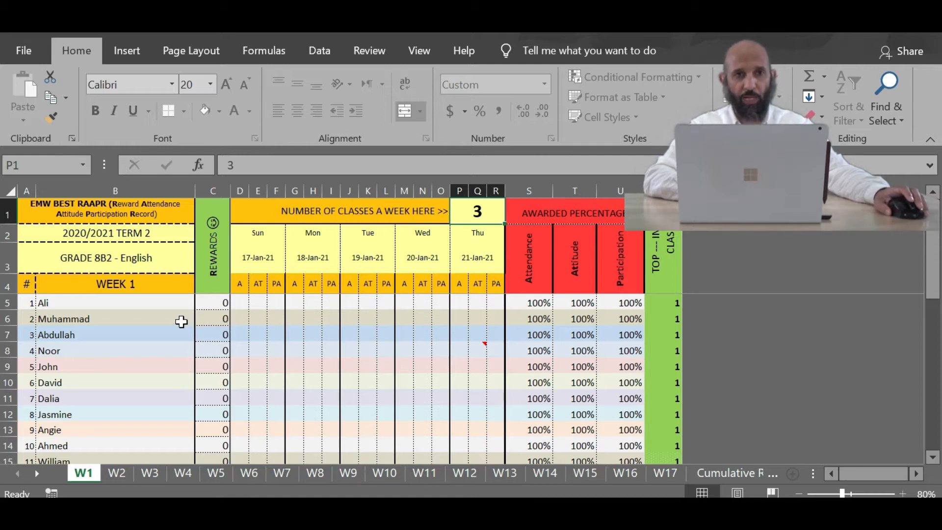
- Enter the second student's rewards on sheet W1 as 1, raise them to 2, and finish at 3
click(127, 322)
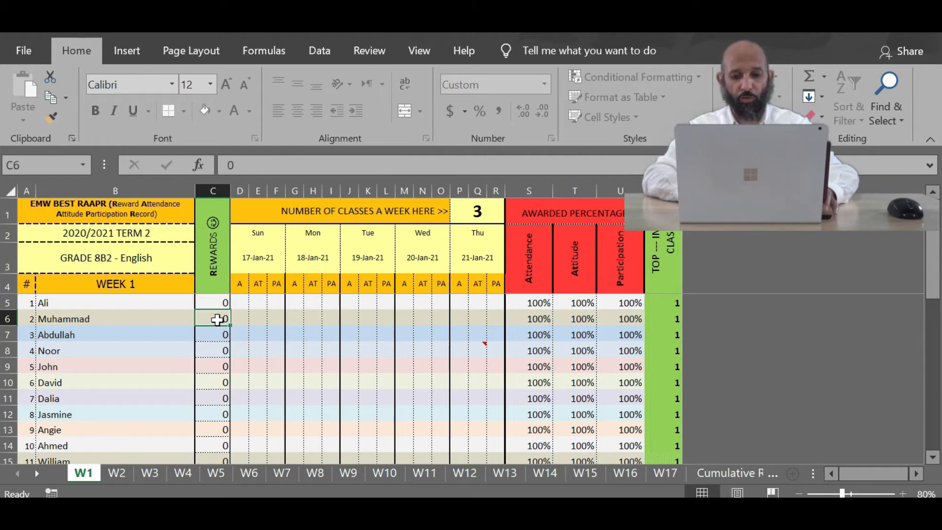
text(1)
key(Return)
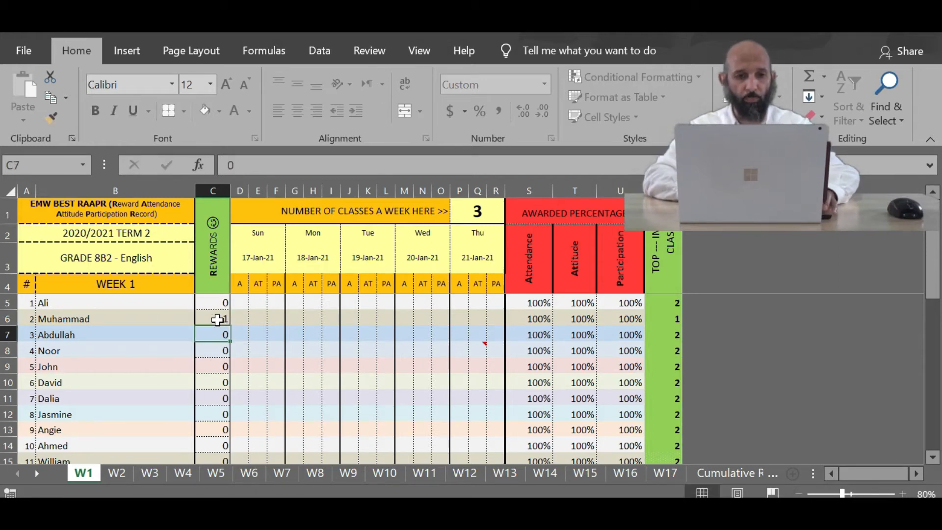
click(214, 321)
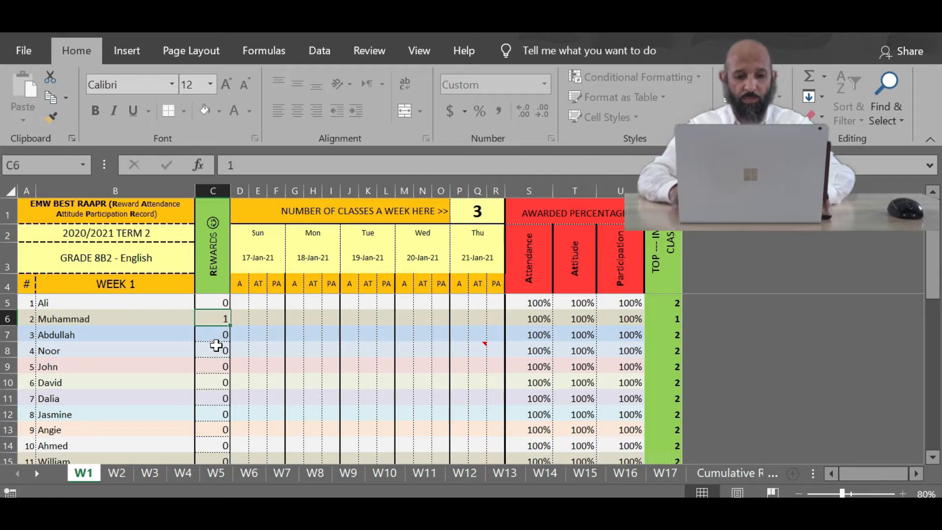
text(2)
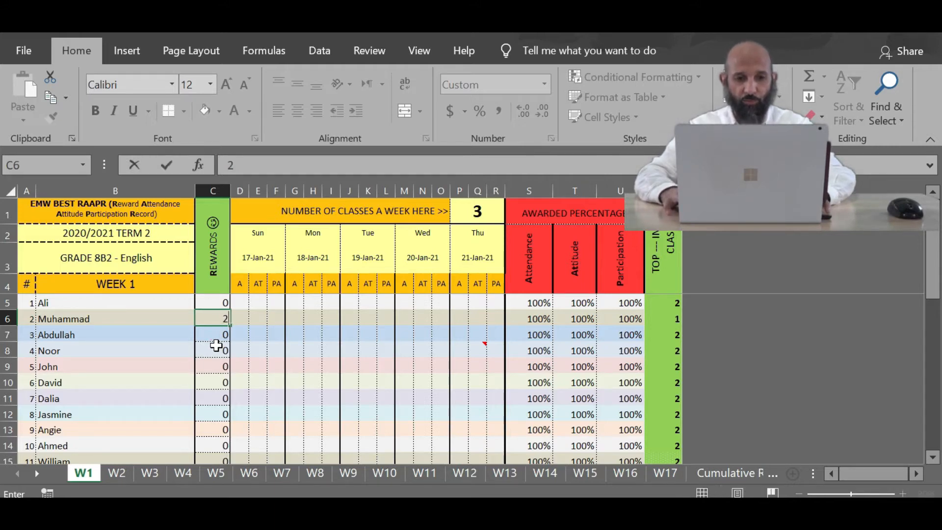
key(Return)
key(Up)
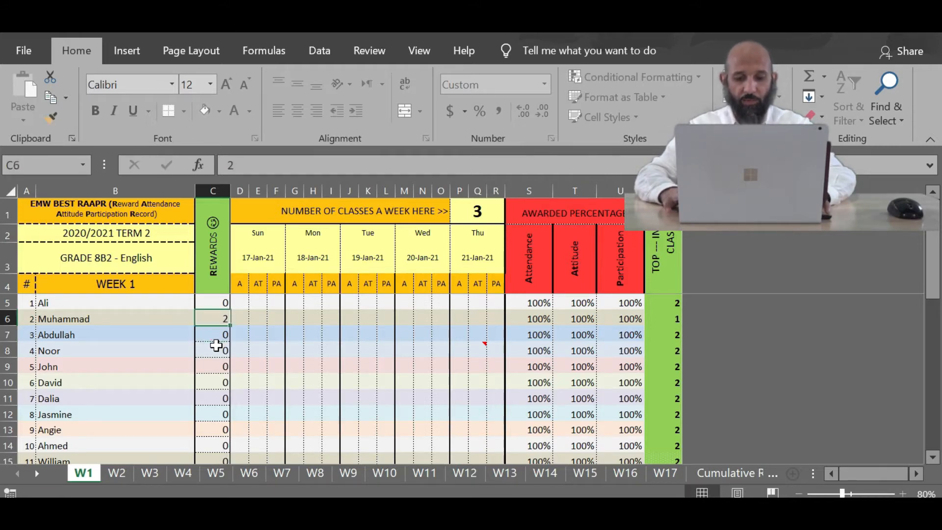
text(3)
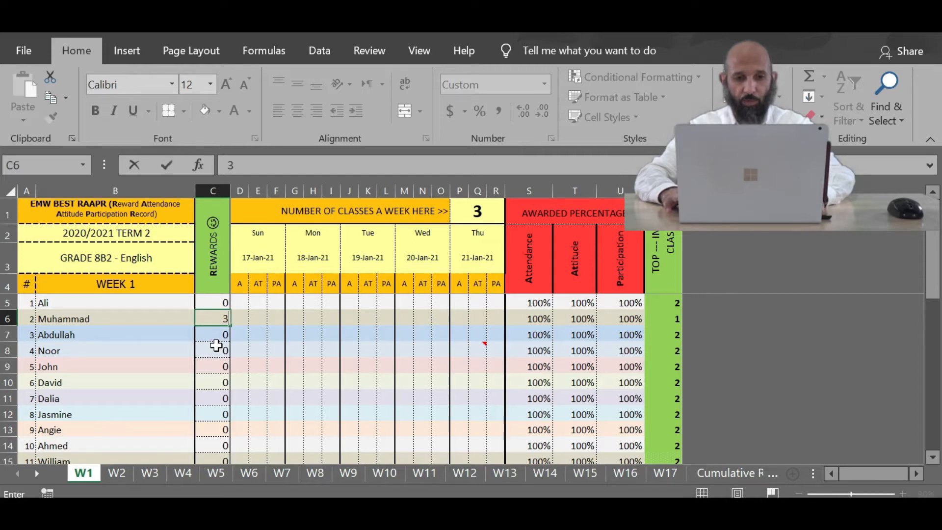
key(Return)
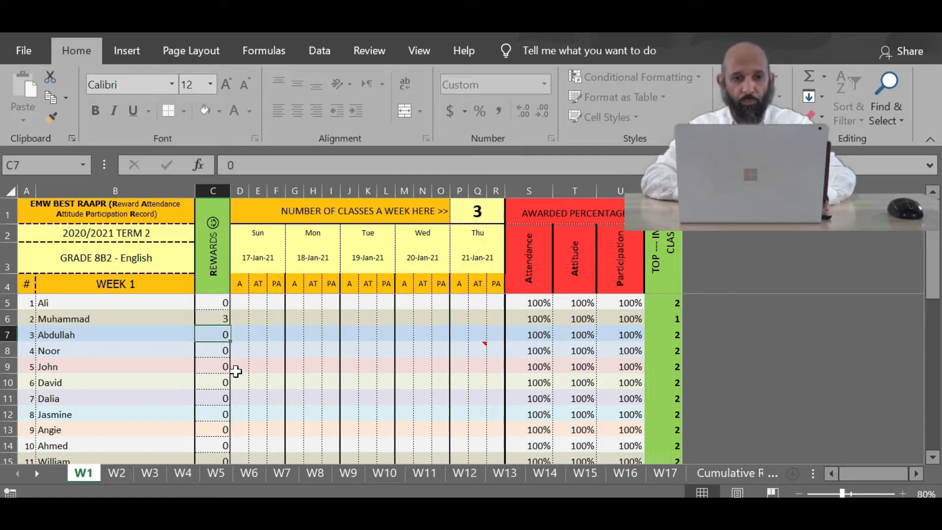
- Enter rewards of 1 for student 1, 3 for student 4, 5 for student 5 and 7 for student 6
key(Up)
key(Up)
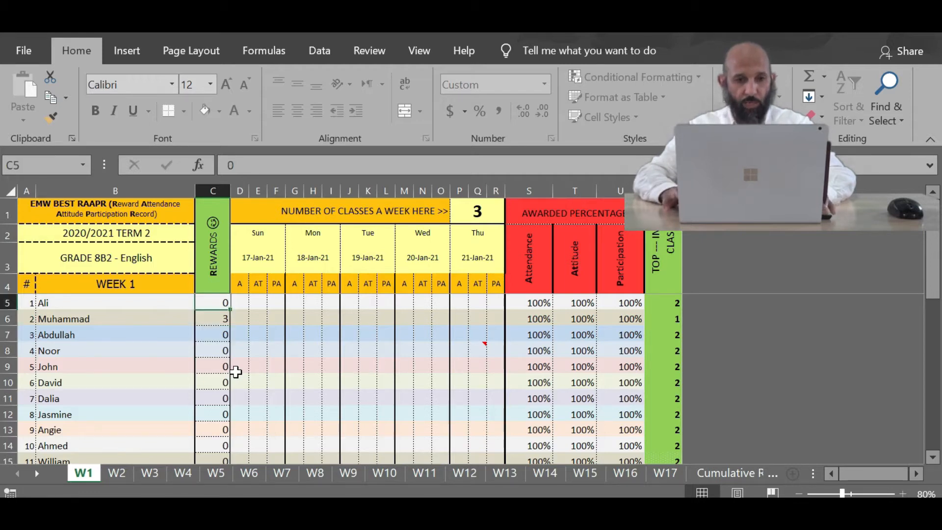
text(1)
key(Return)
key(Return)
key(Return)
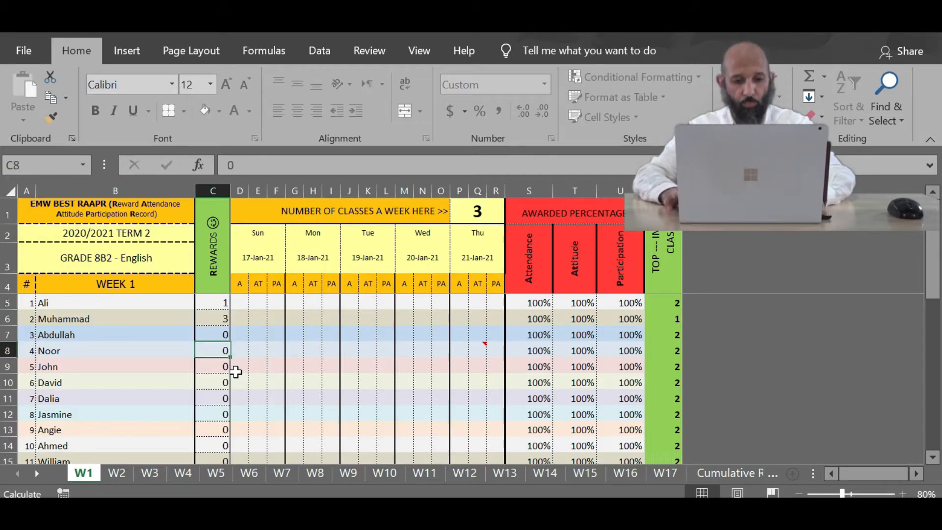
text(3)
key(Return)
text(5)
key(Return)
text(7)
key(Return)
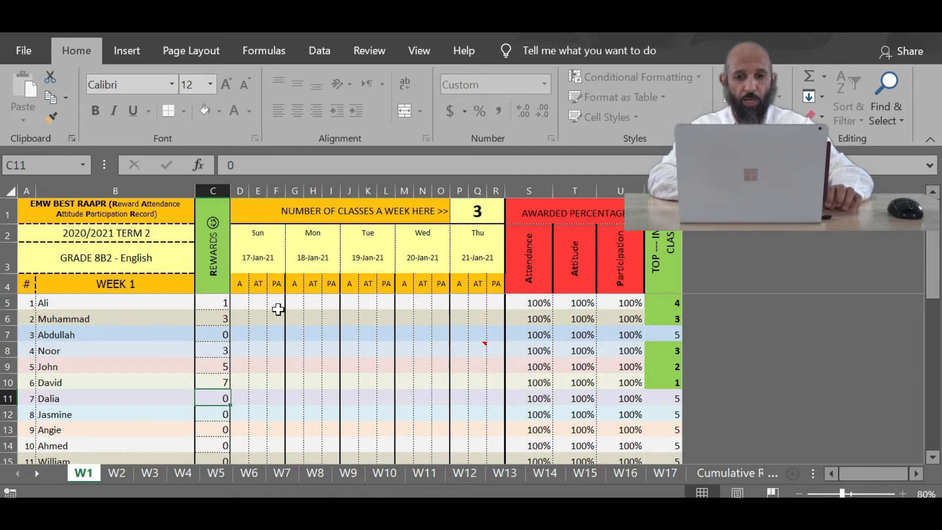
- Record an absence for the first student on Sunday, 17-Jan-21, by entering 1 in the A column
click(243, 301)
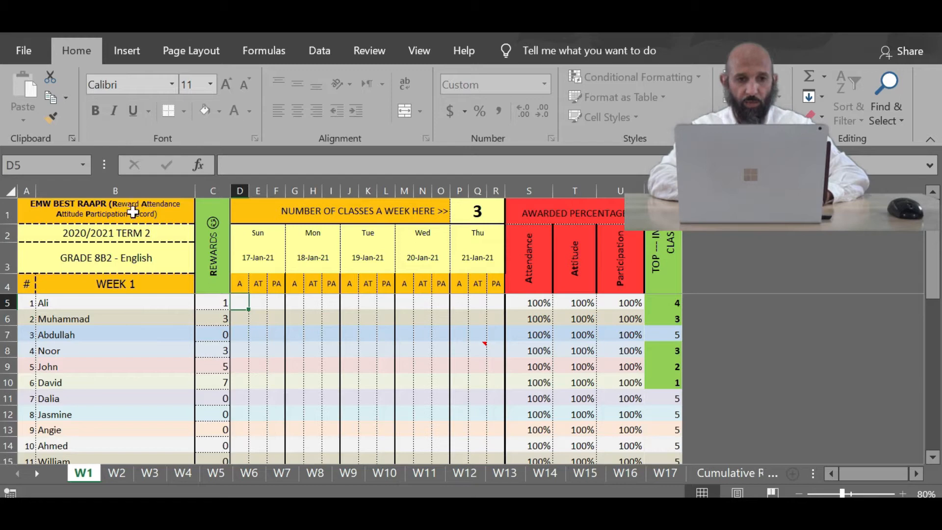
click(259, 301)
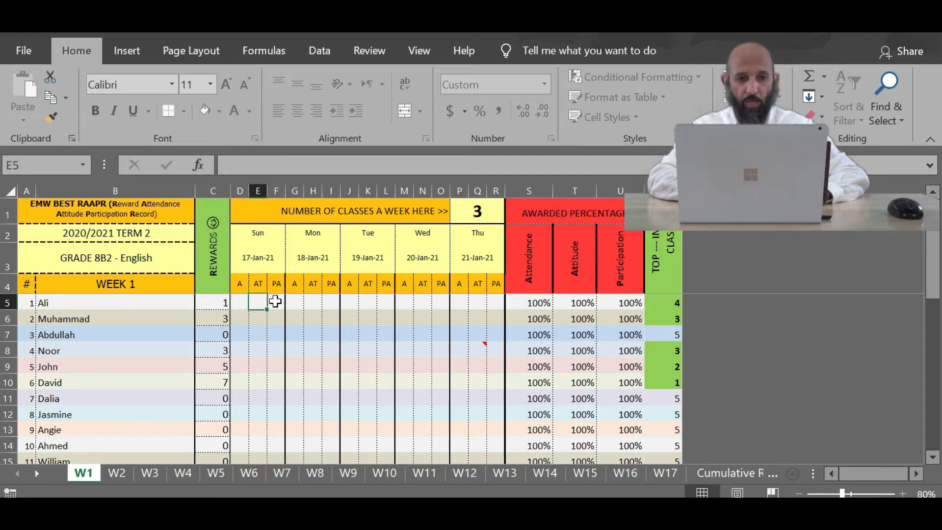
click(241, 300)
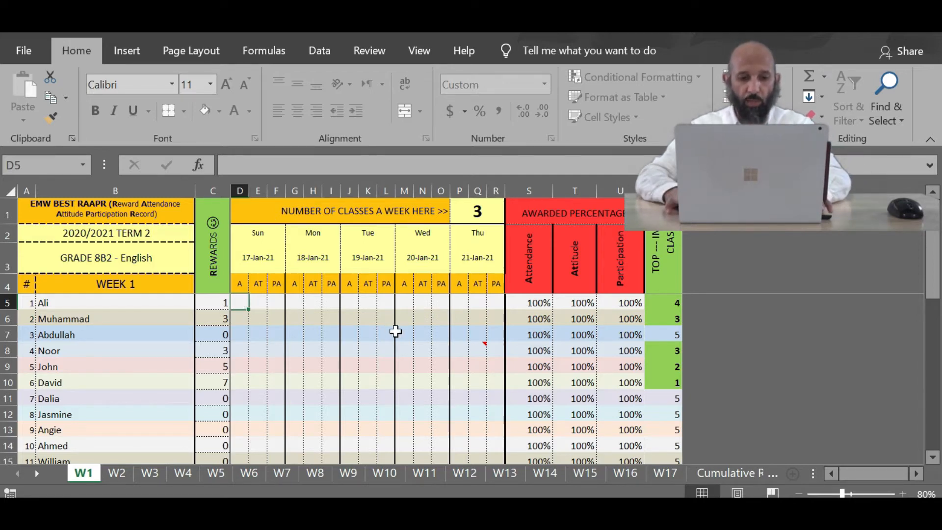
text(1)
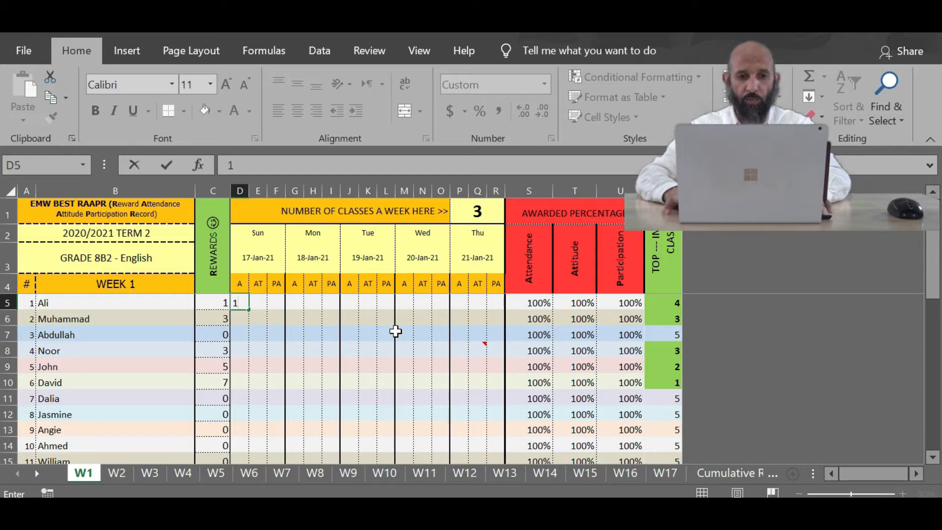
key(Return)
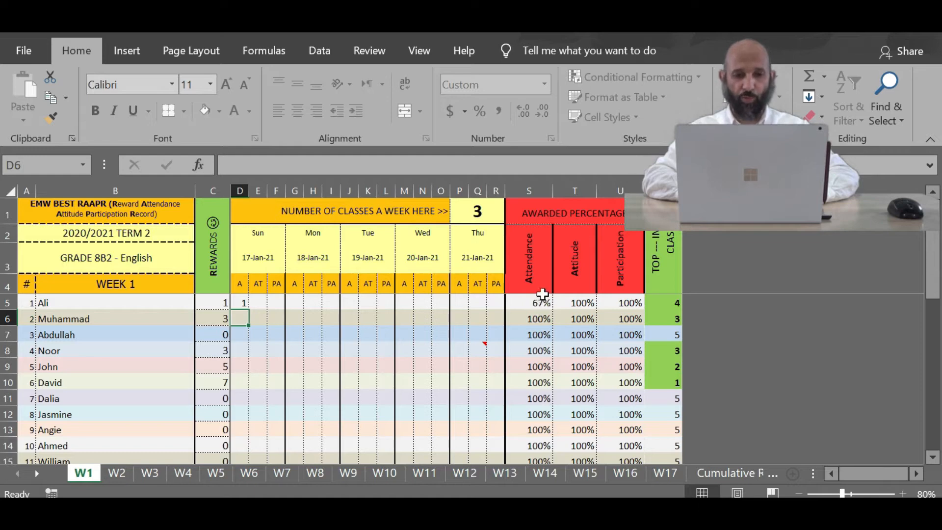
- Record further absences for the first student by entering 1 in the A columns of Monday and Thursday
click(297, 301)
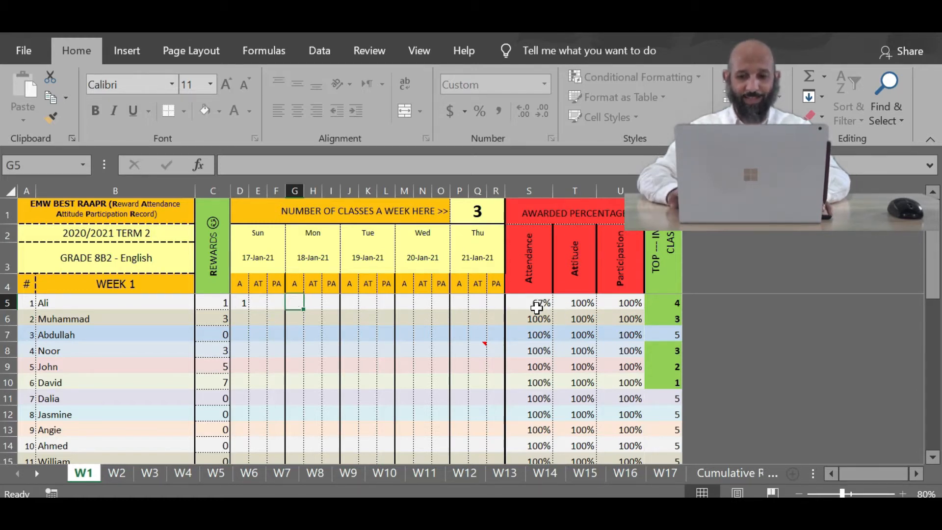
text(1)
key(Return)
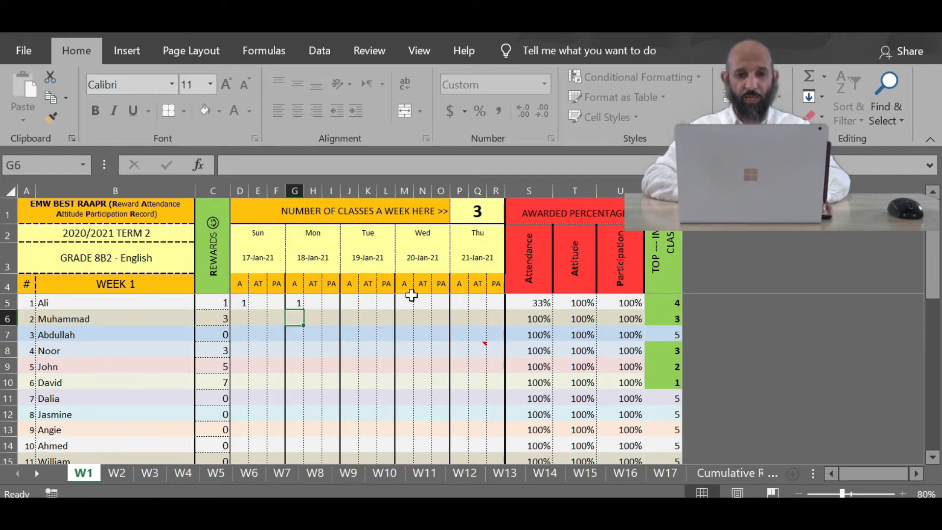
click(460, 305)
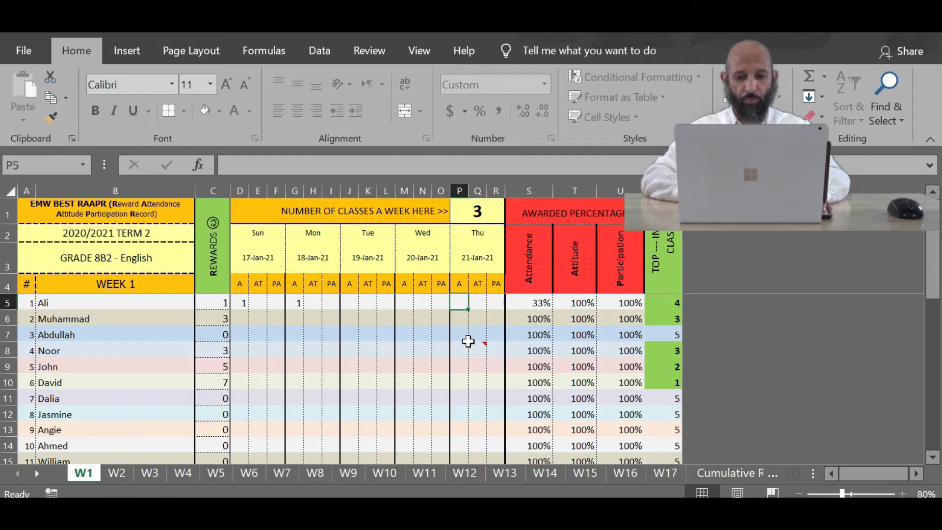
text(1)
key(Return)
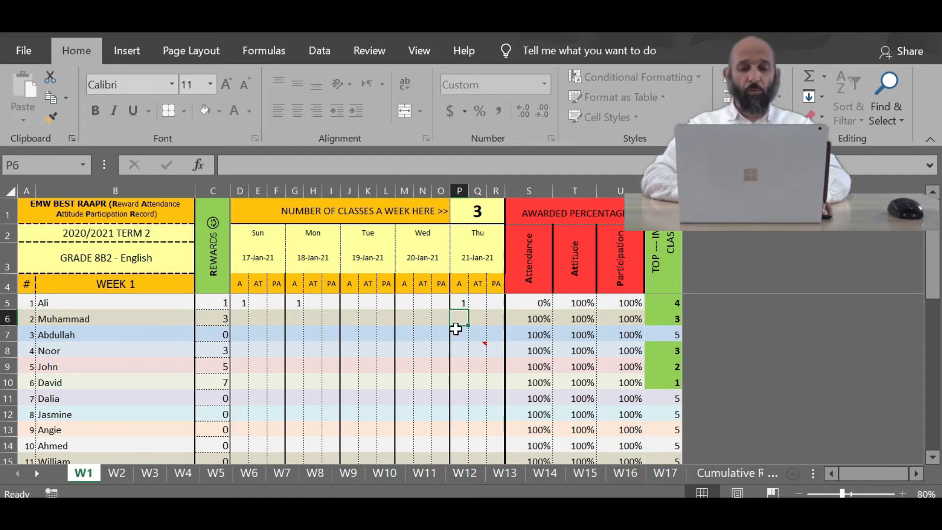
- Try 5 as the number of classes a week on sheet W1 and set it back to 3
click(484, 212)
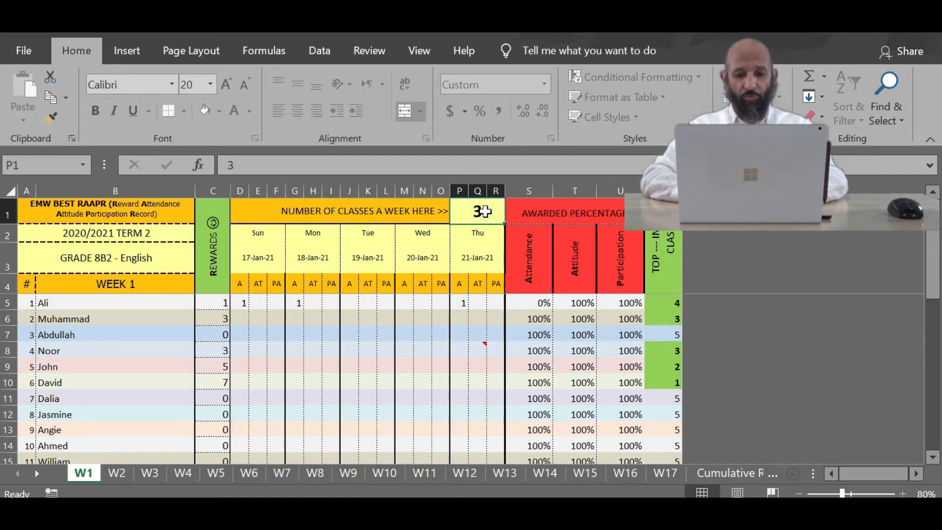
text(5)
key(Return)
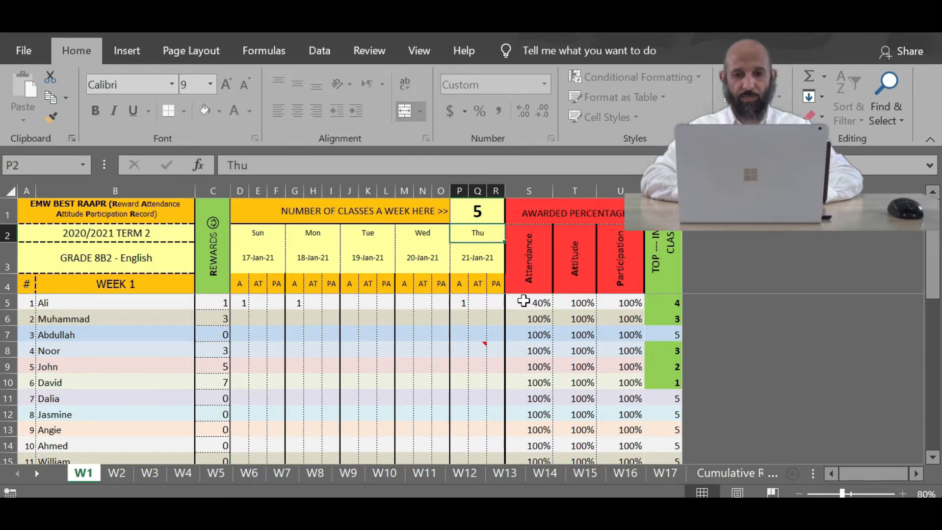
click(474, 215)
text(3)
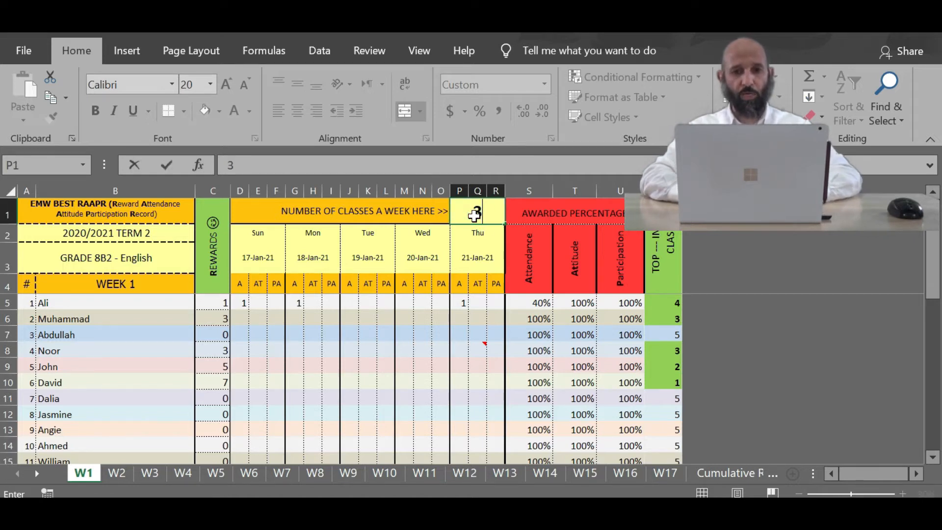
key(Return)
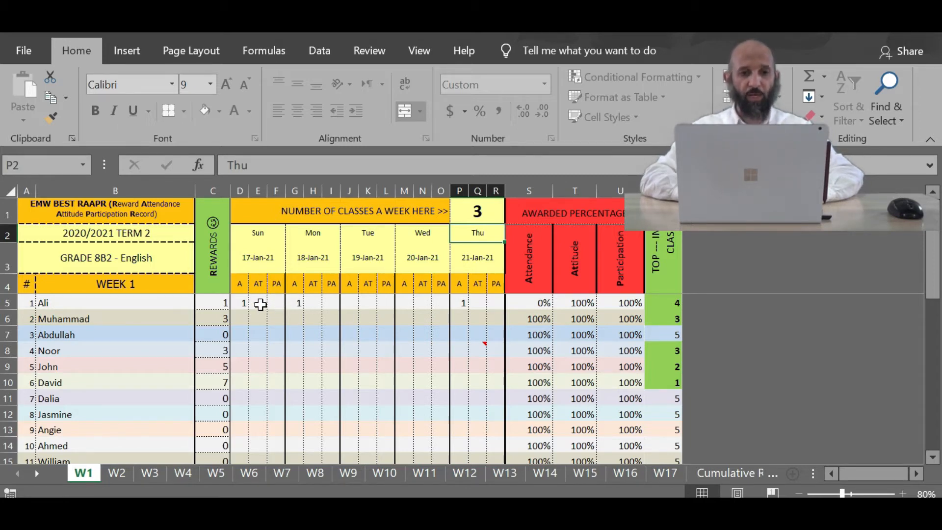
- Enter 1 in Sunday's AT column for student 3 and 2 in Sunday's PA column for student 4
click(260, 301)
click(255, 328)
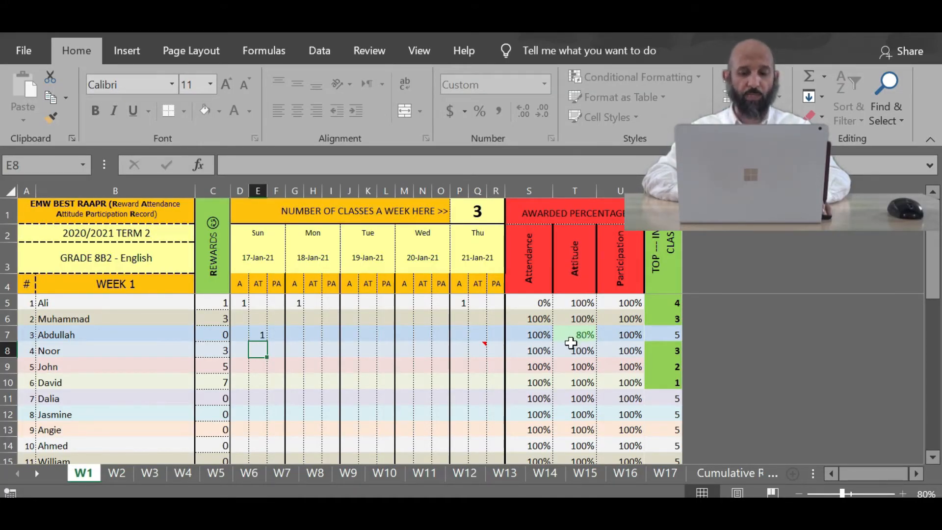
click(270, 353)
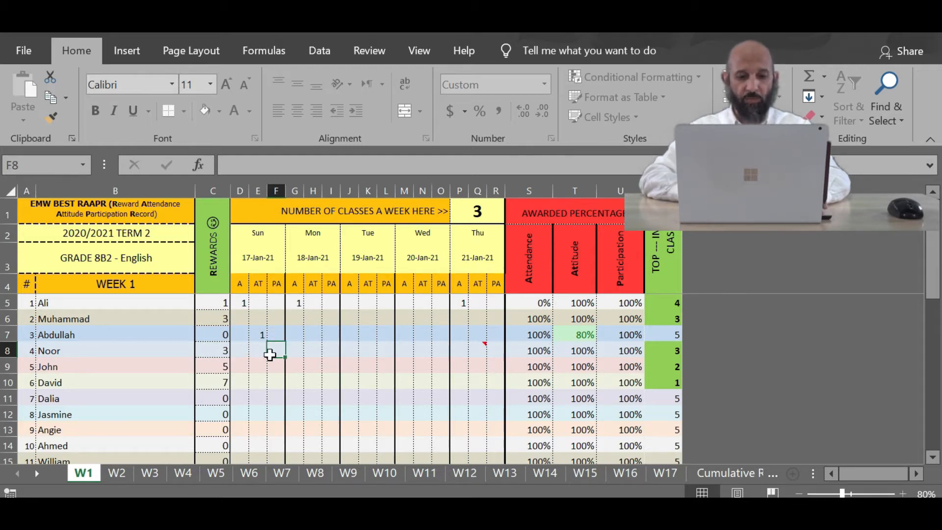
text(2)
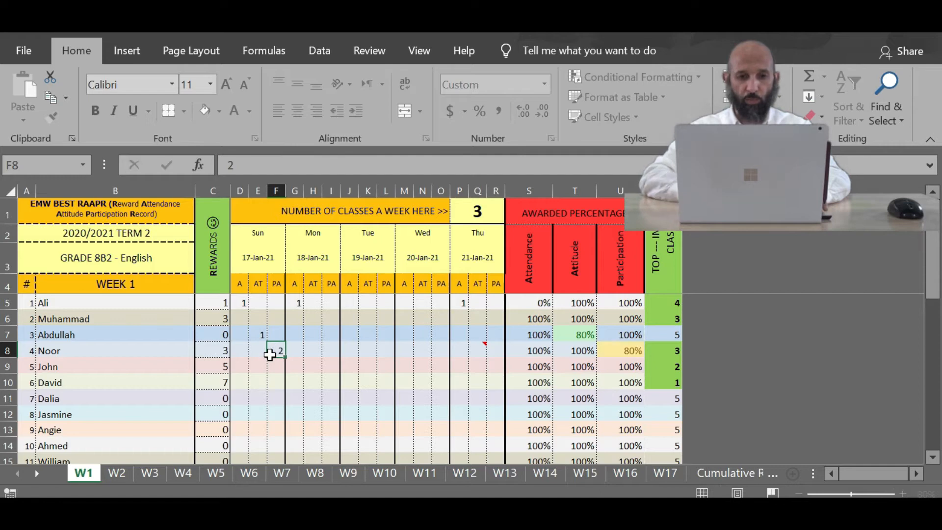
key(Return)
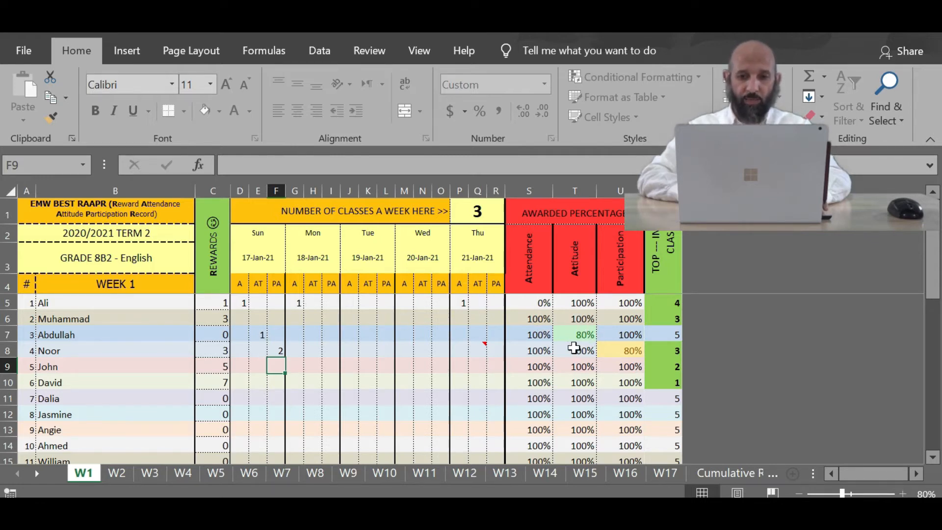
- Compare the awarded attendance, attitude and participation percentages of the students with the class averages at the end of the list
scroll(619, 382, down, 7)
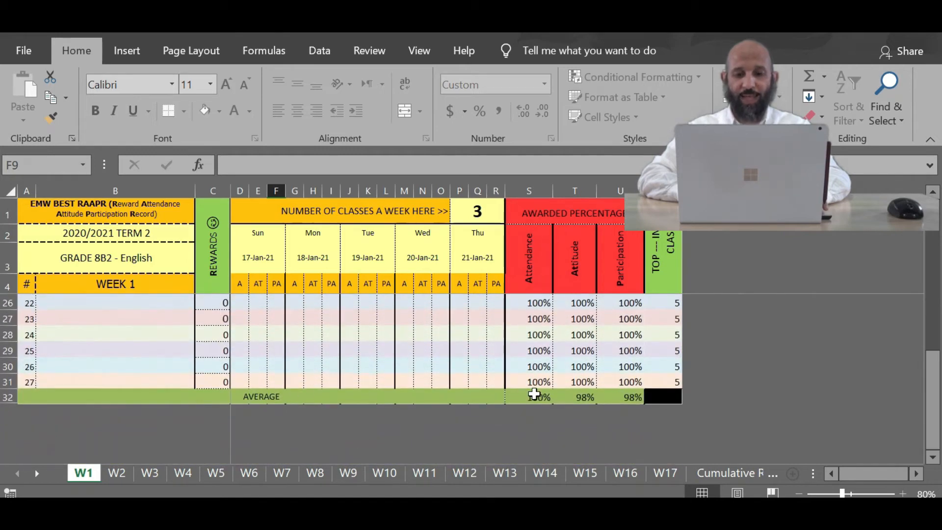
scroll(582, 333, up, 7)
scroll(582, 333, down, 7)
scroll(583, 333, down, 1)
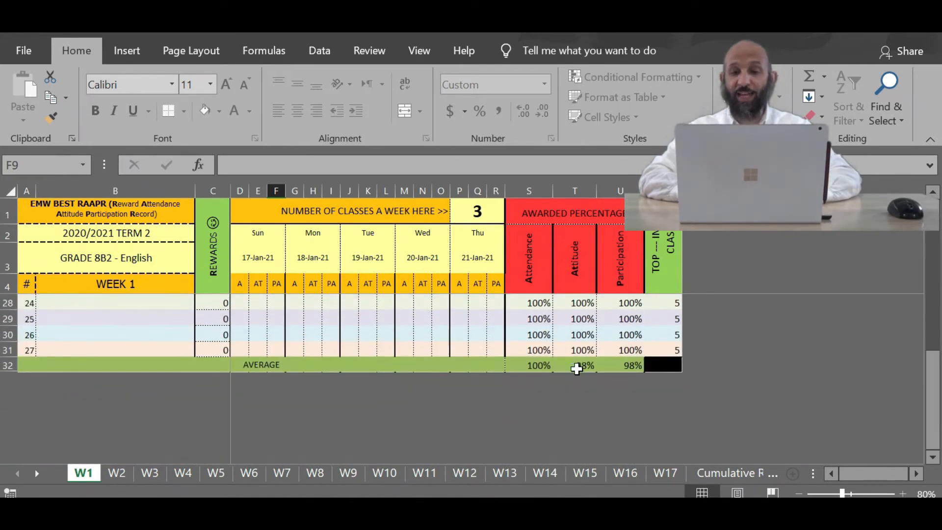
scroll(576, 369, up, 8)
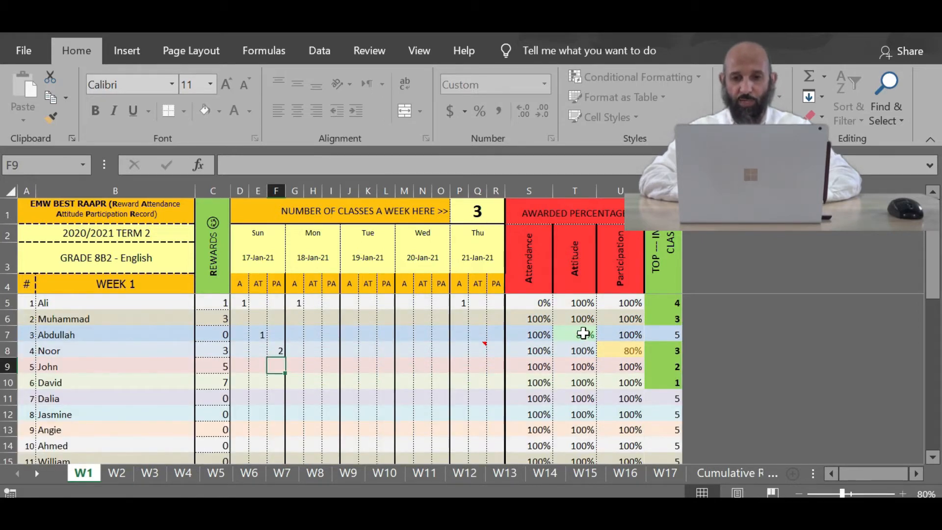
scroll(614, 353, down, 7)
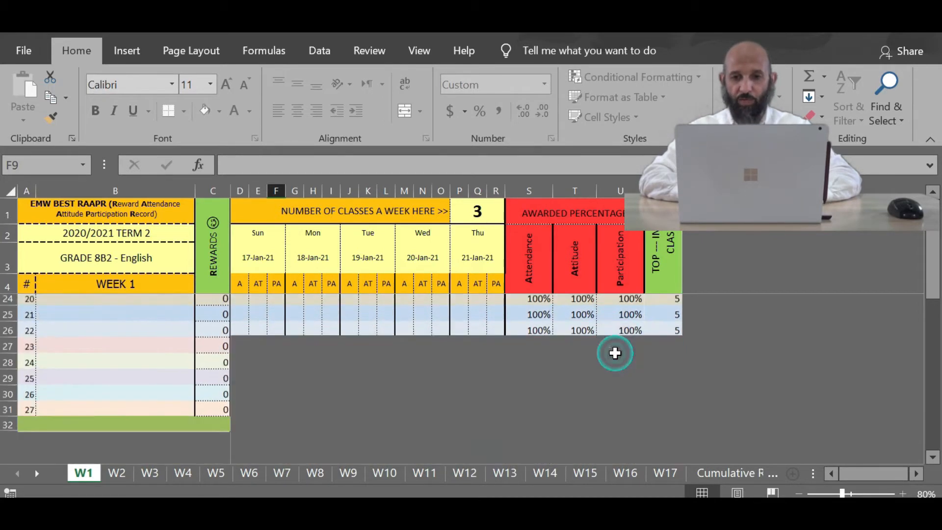
scroll(611, 338, up, 10)
scroll(608, 345, down, 2)
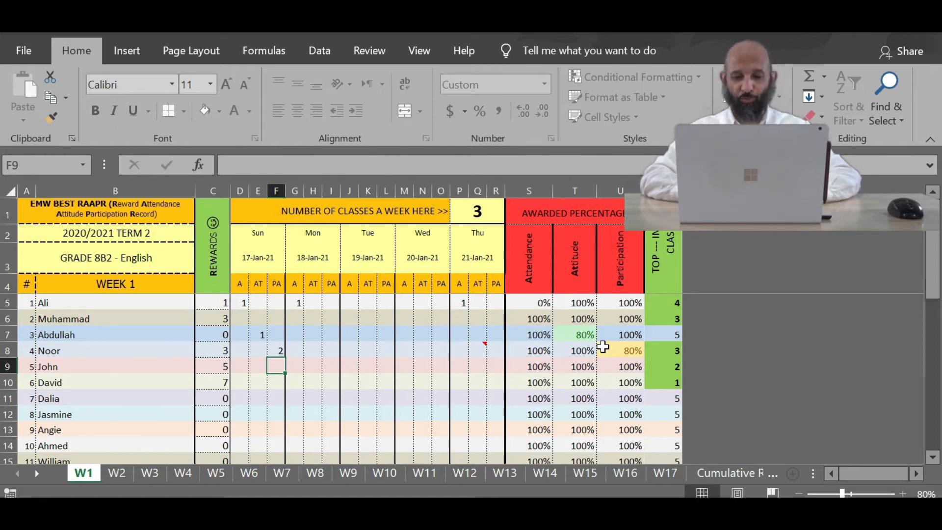
- Add the comment "talking without permission" to student 4's Sunday participation mark in cell F8
scroll(603, 347, down, 2)
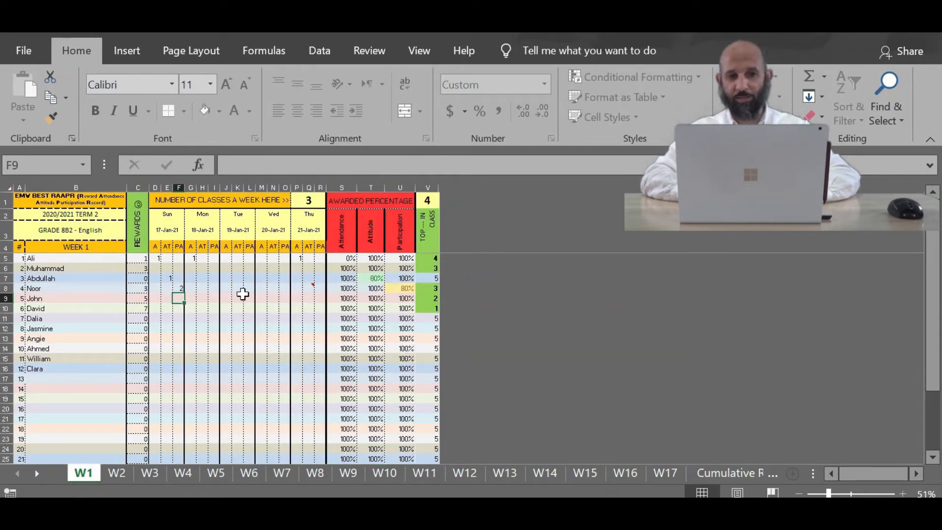
scroll(243, 294, up, 5)
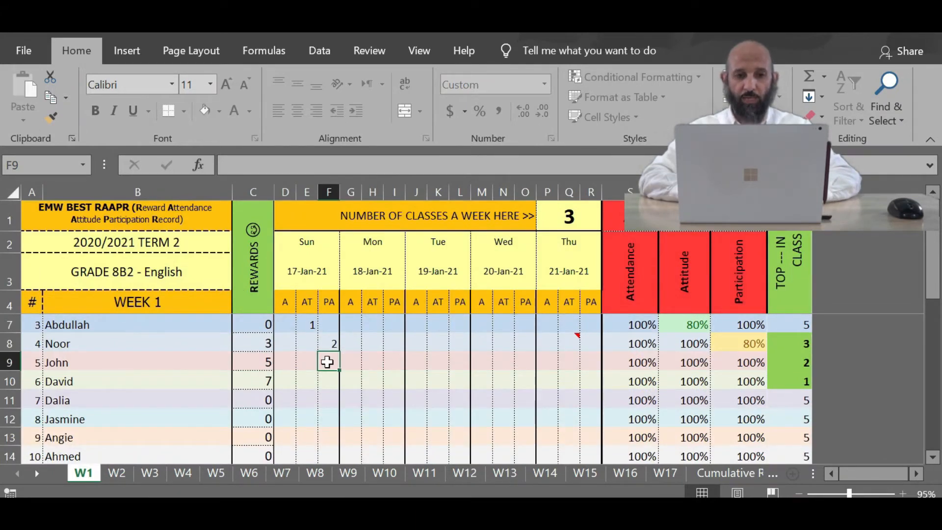
scroll(327, 362, up, 2)
scroll(327, 362, down, 1)
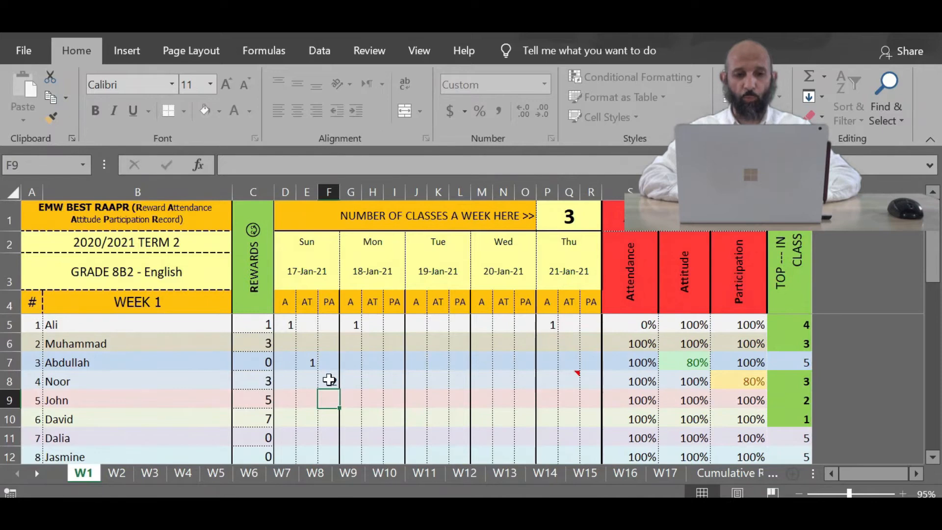
click(329, 381)
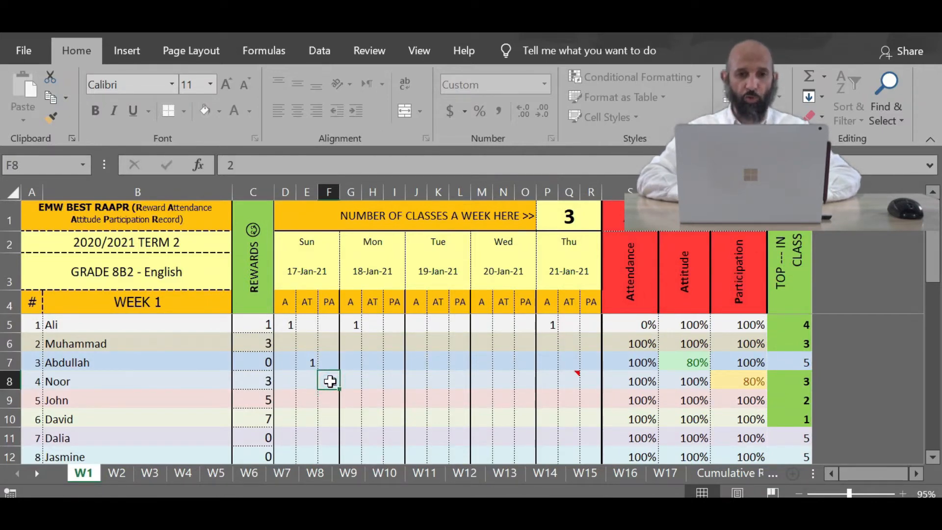
click(370, 51)
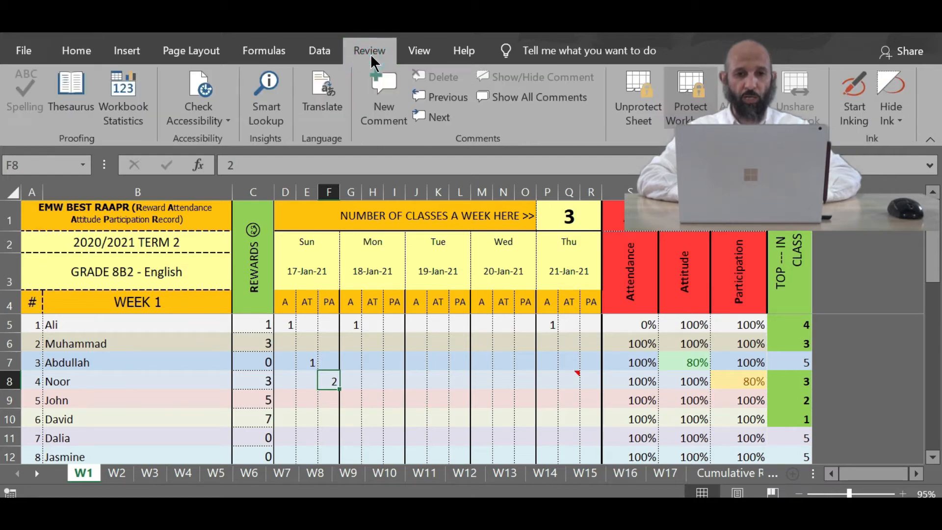
click(384, 95)
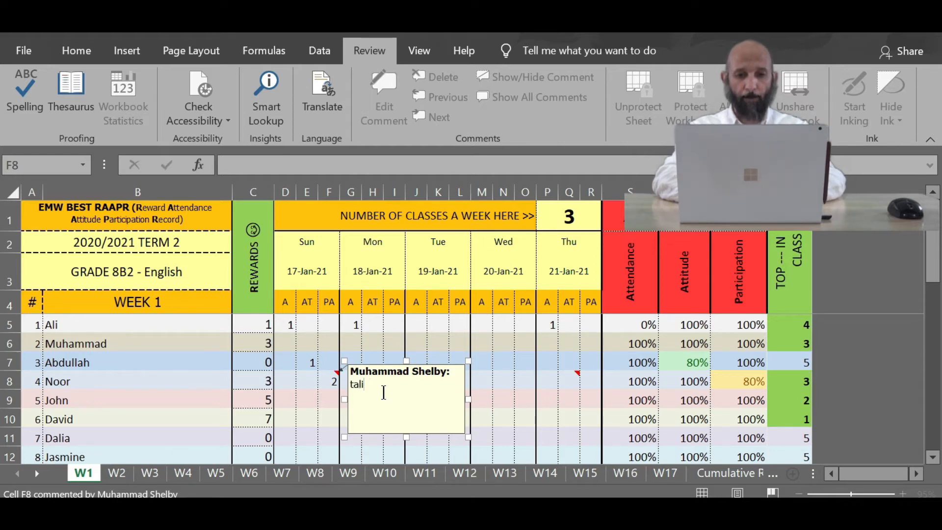
text(talking wit)
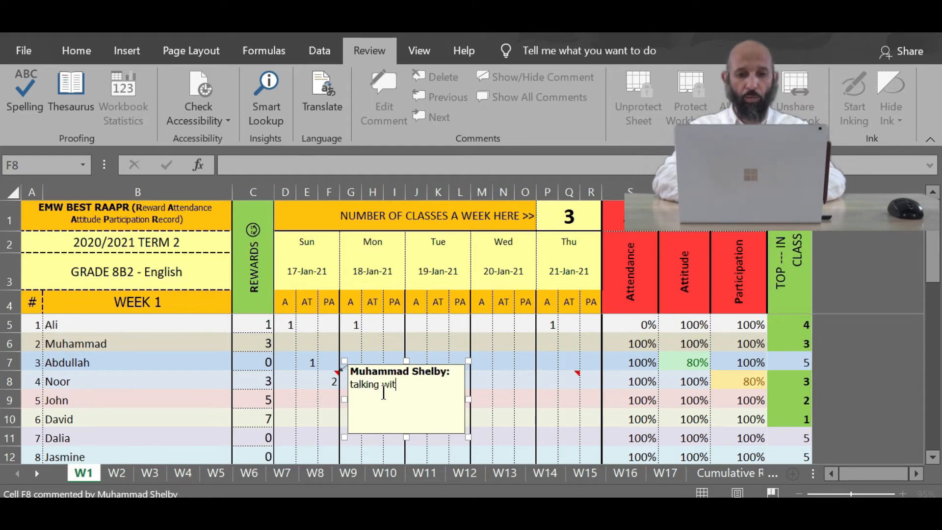
text(hout permis)
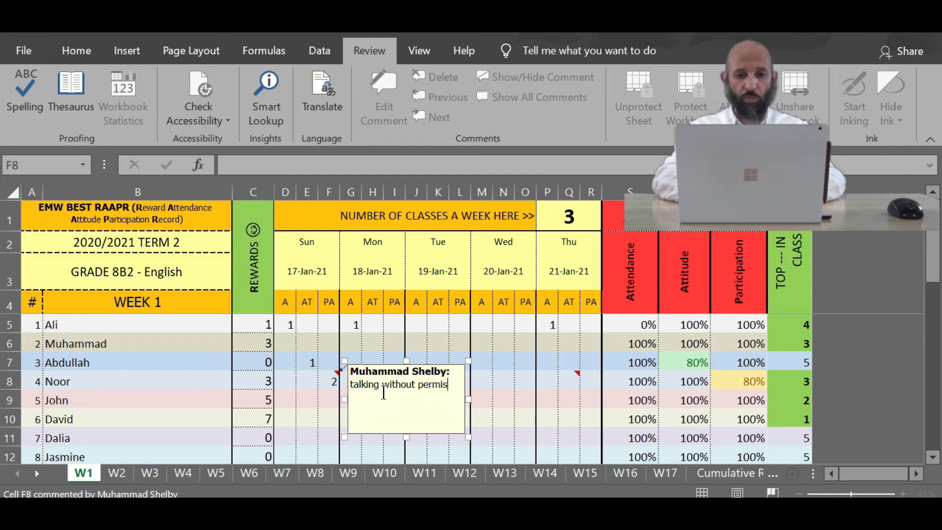
text(sion)
key(Return)
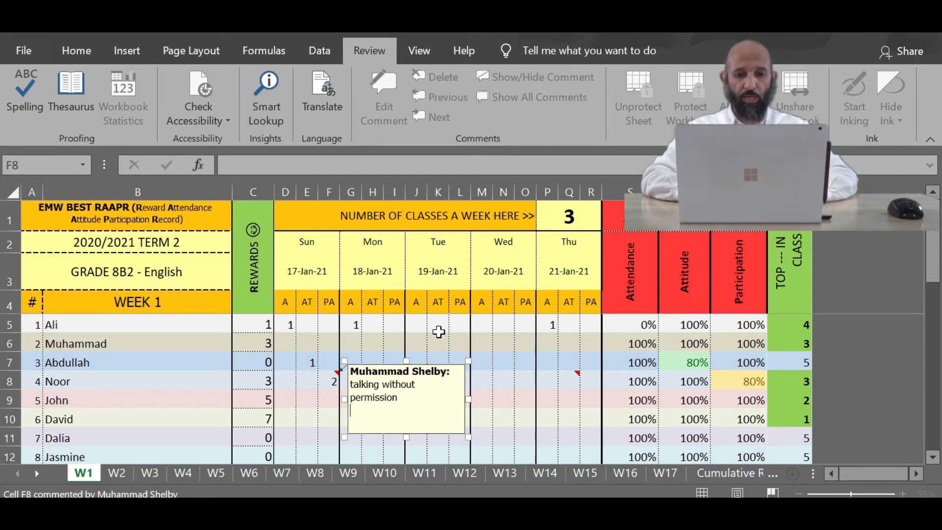
click(439, 331)
- Read the comments attached to student 4's Sunday PA cell and Thursday AT cell, and look over the week 1 record
mouse_move(333, 378)
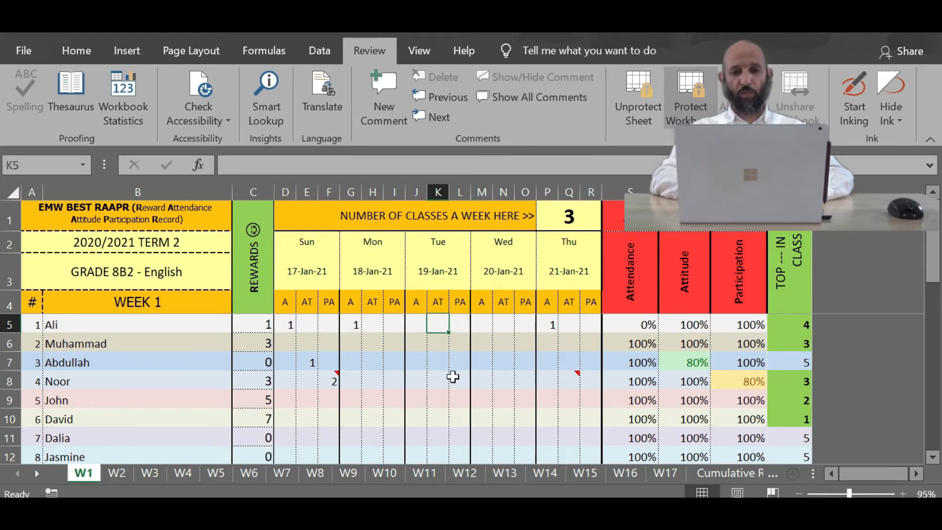
ctrl+scroll(452, 377, down, 3)
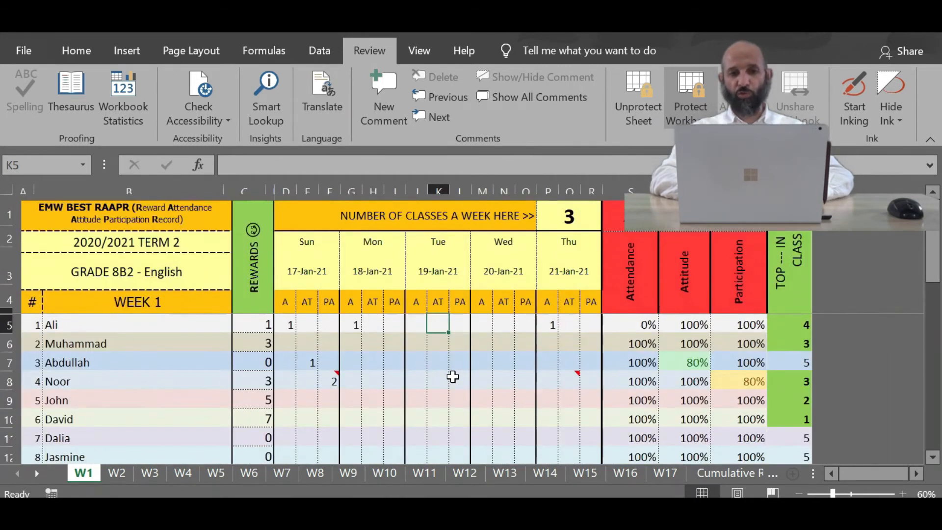
ctrl+scroll(452, 377, down, 1)
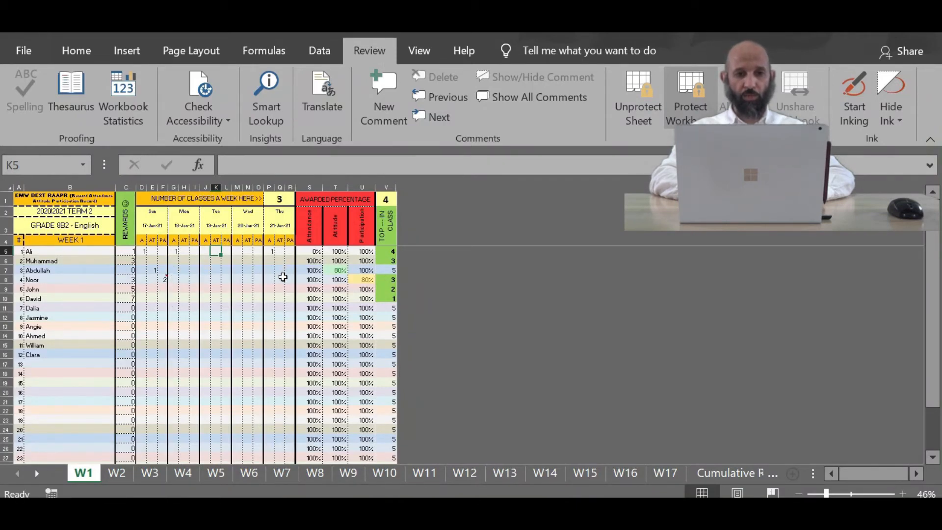
mouse_move(282, 279)
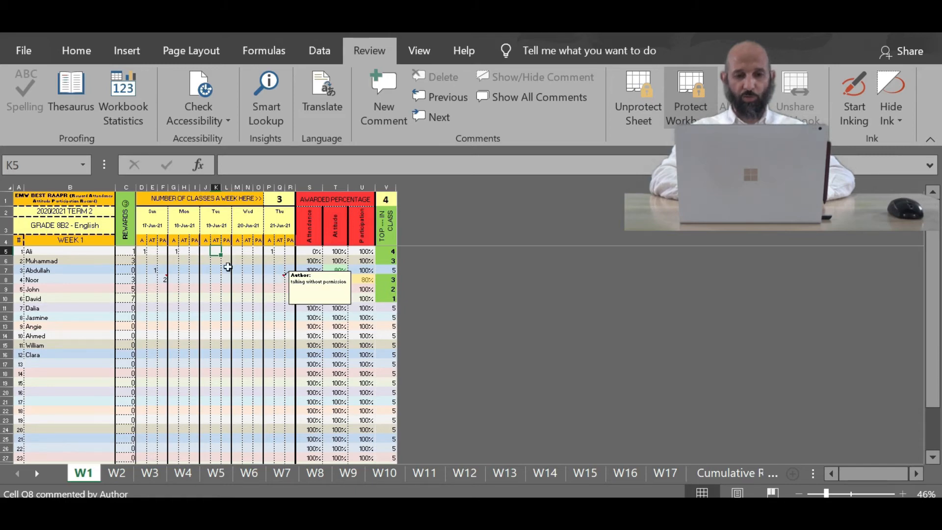
scroll(293, 320, down, 3)
scroll(293, 322, up, 5)
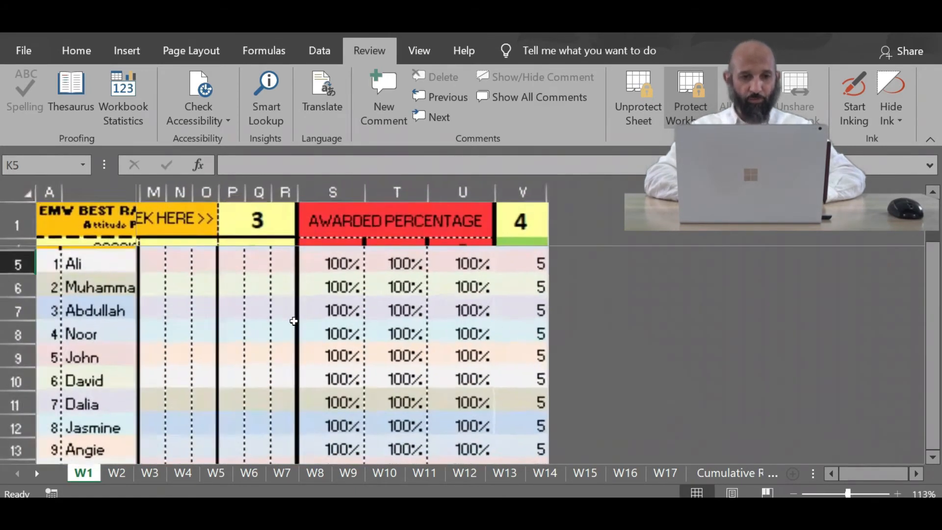
scroll(293, 321, down, 4)
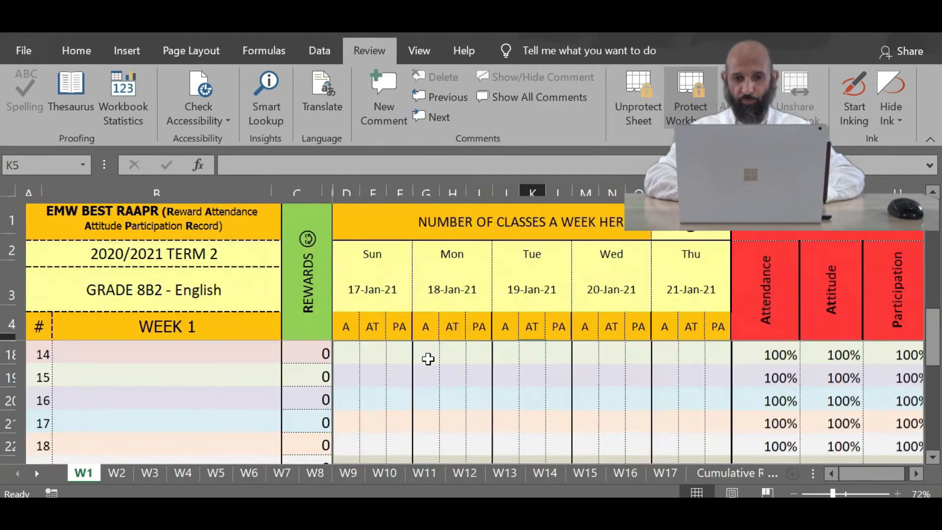
scroll(428, 360, down, 1)
scroll(428, 359, up, 5)
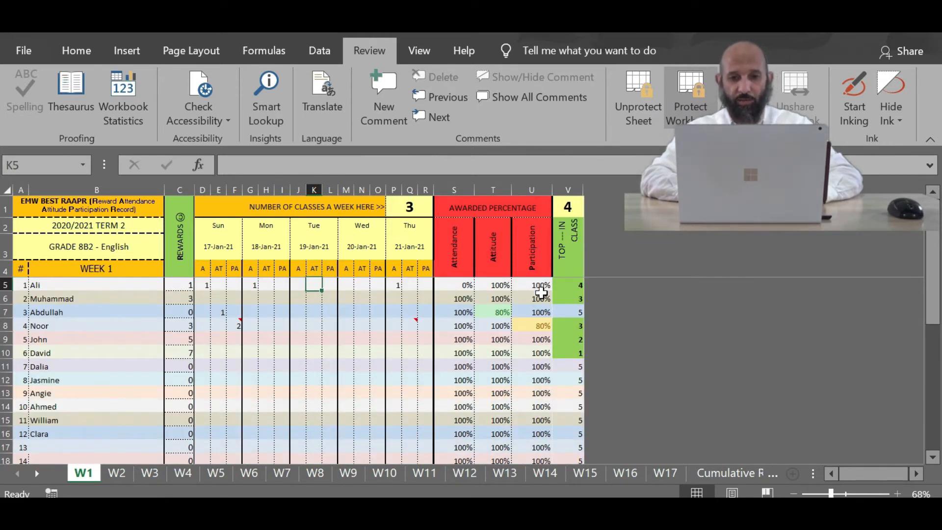
- Look over the weekly records on sheets W2 and W7 and return to sheet W1
click(116, 472)
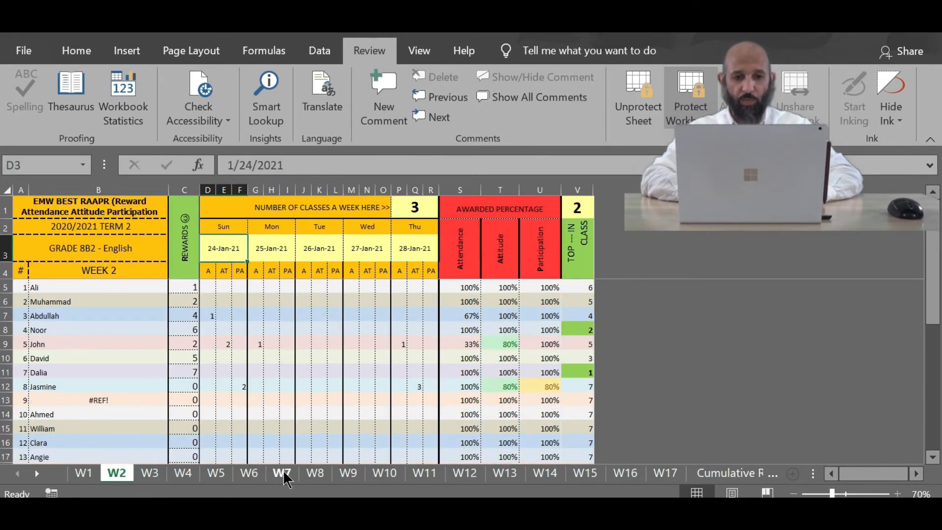
click(284, 475)
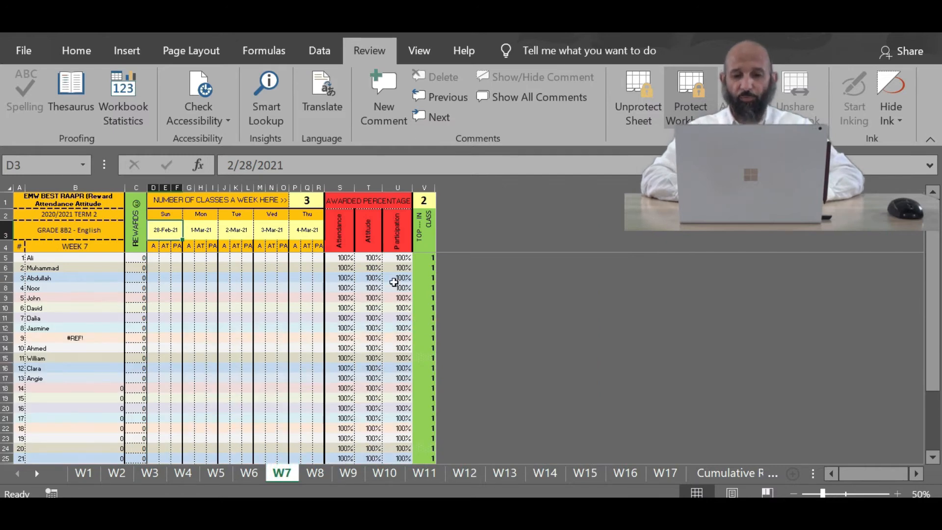
scroll(393, 282, up, 1)
scroll(393, 282, up, 4)
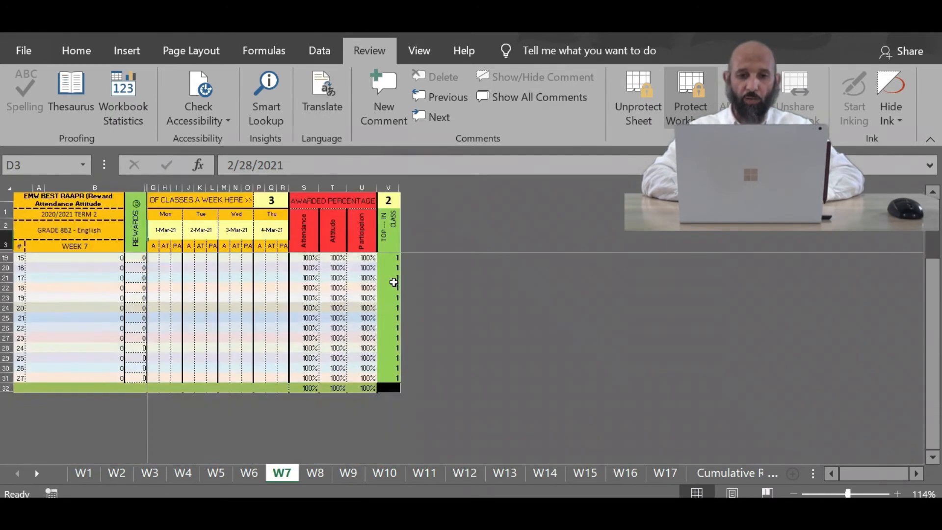
click(898, 494)
click(897, 494)
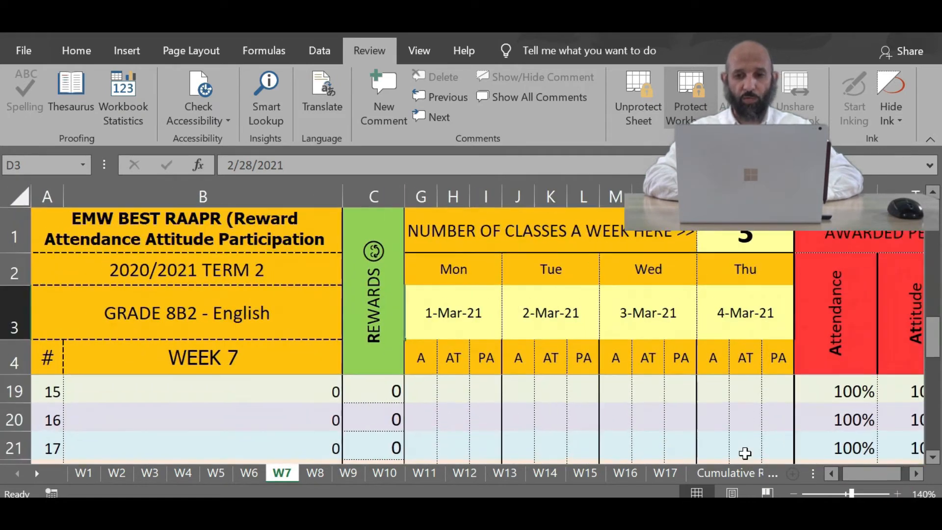
click(794, 494)
click(794, 494)
click(794, 494)
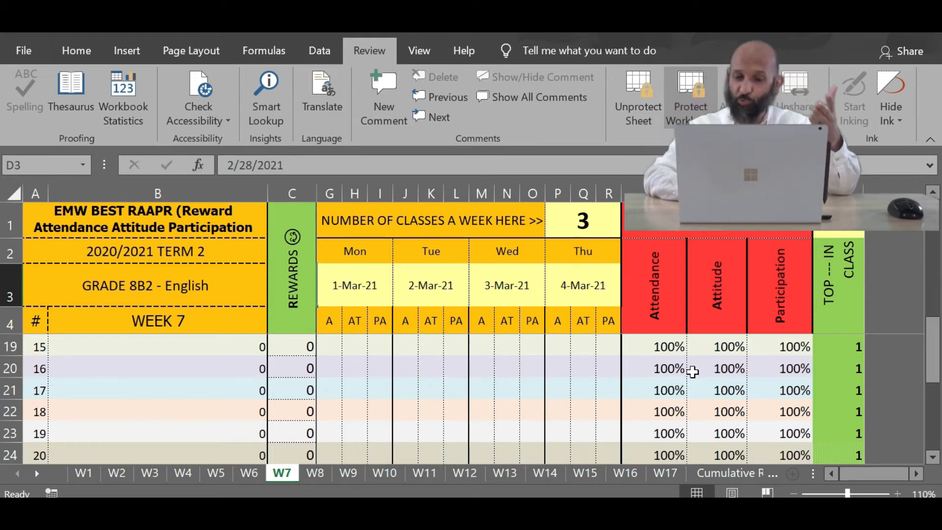
click(84, 473)
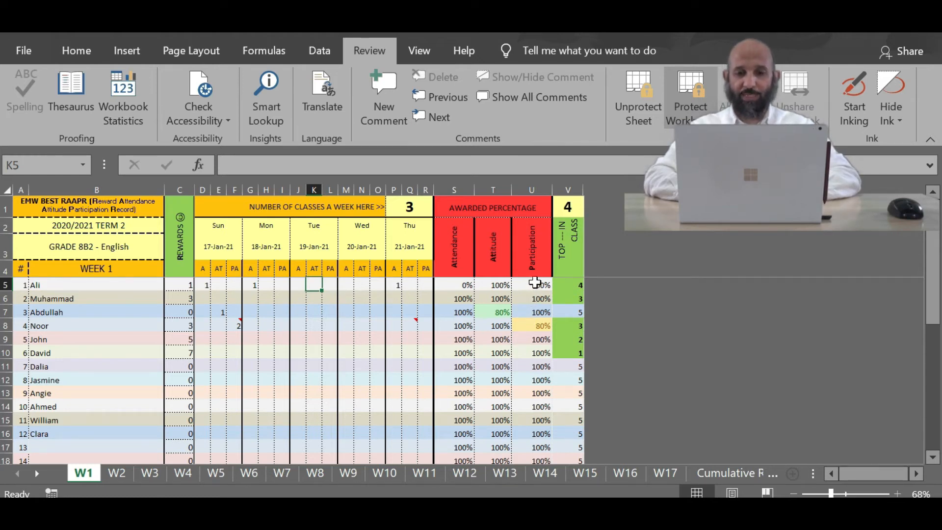
- Look over the week 7 record on sheet W7 and return to the week 1 record on sheet W1
click(286, 474)
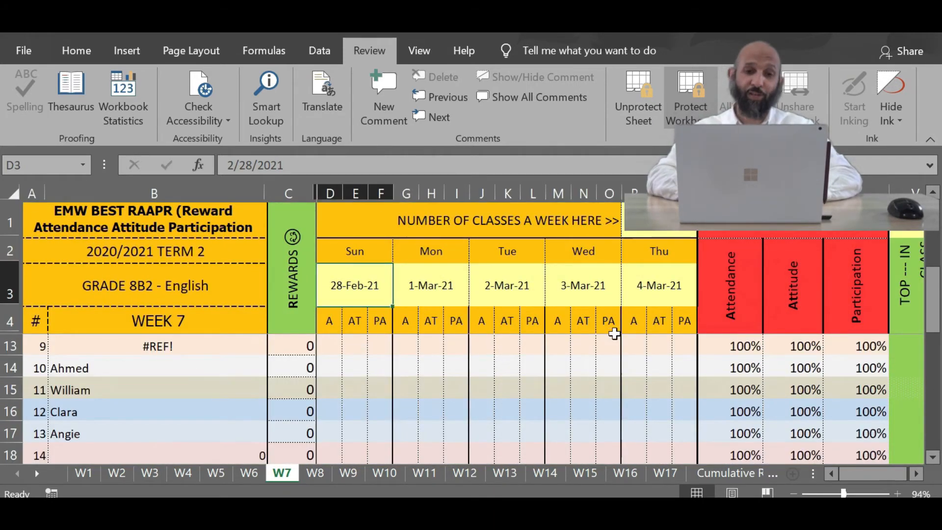
scroll(614, 333, down, 2)
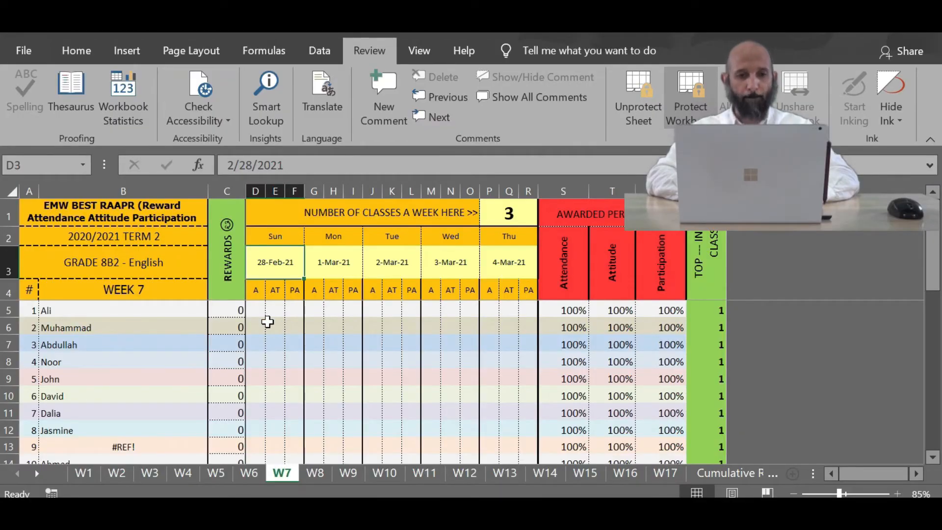
click(83, 473)
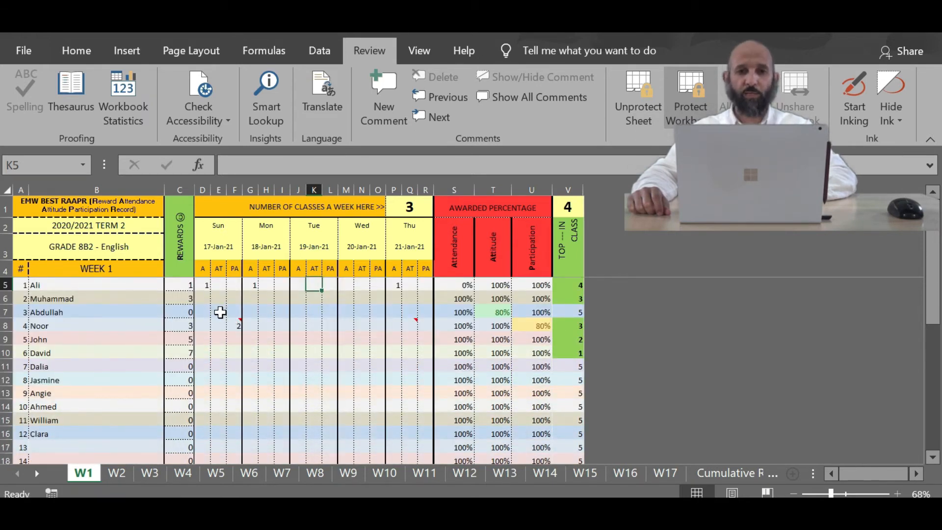
- Check student 3's Sunday attitude mark, and enter 2 as student 5's Sunday attitude (AT) mark in cell E9
click(220, 312)
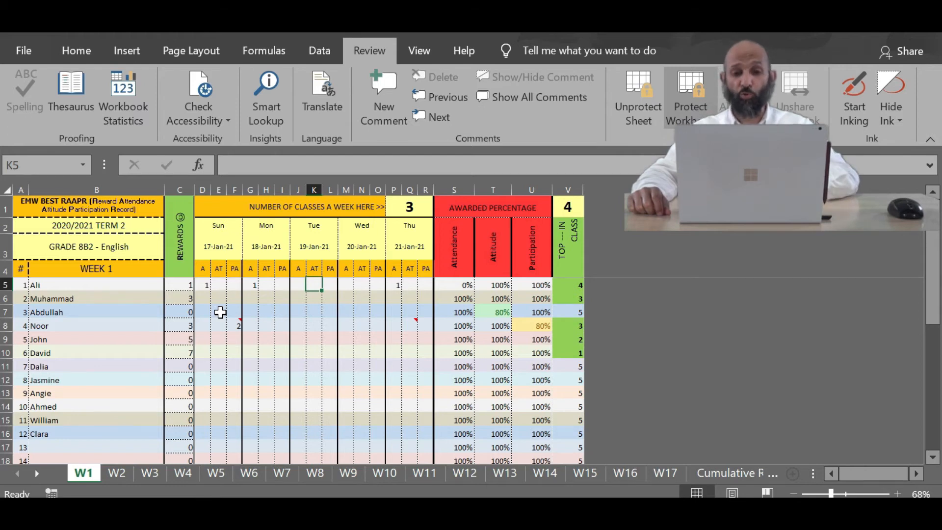
scroll(461, 346, down, 1)
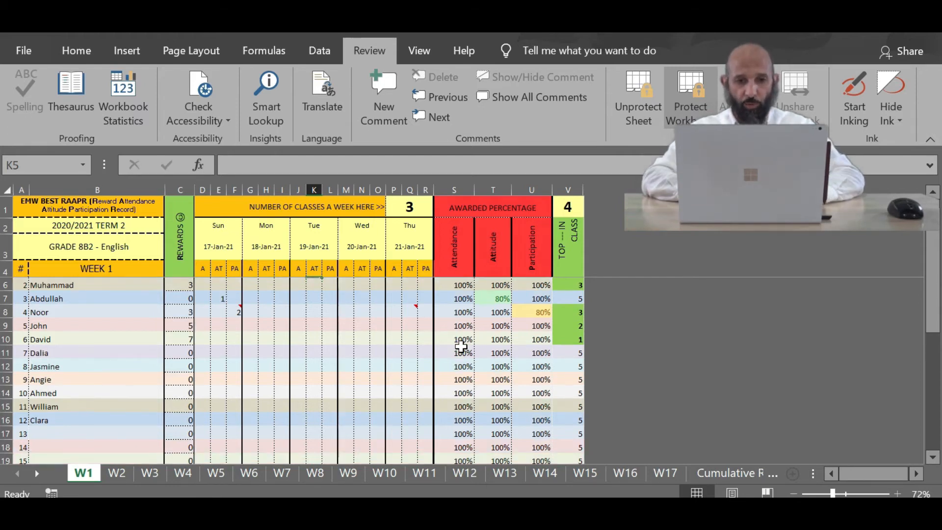
click(220, 300)
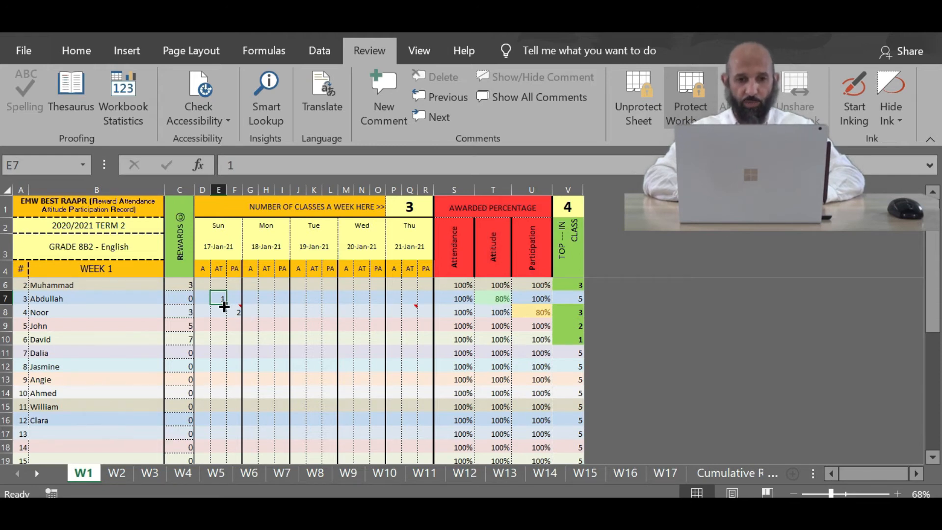
click(217, 326)
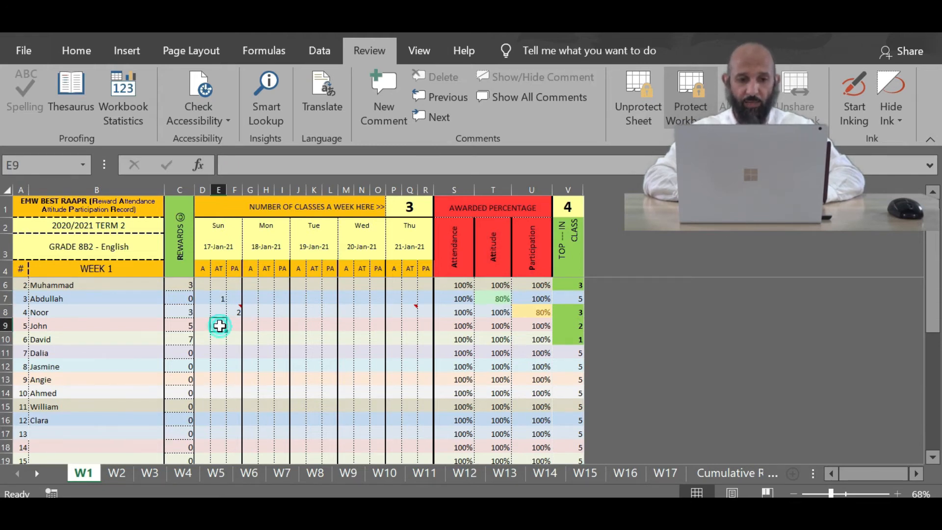
text(2)
key(Return)
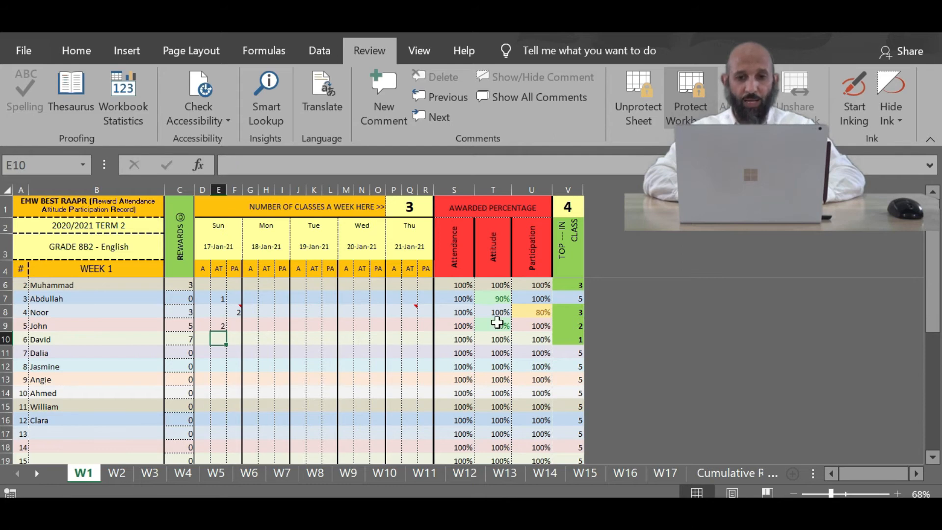
- Enter 4 as student 9's Sunday attitude (AT) mark in cell E13
scroll(500, 329, up, 1)
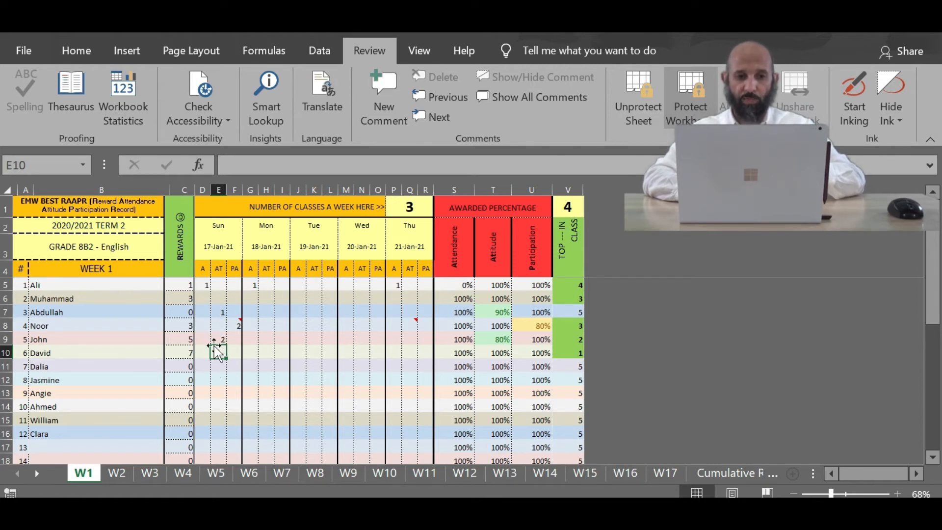
click(219, 392)
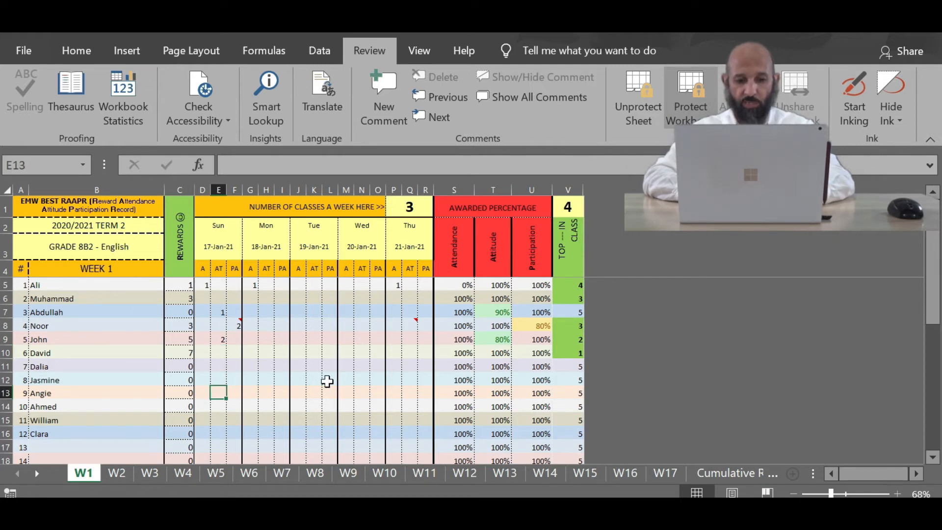
text(4)
key(Return)
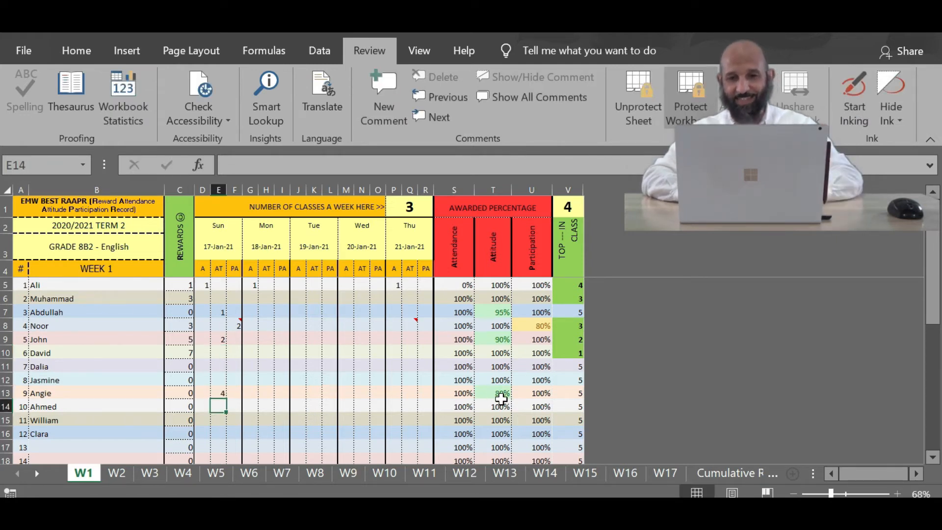